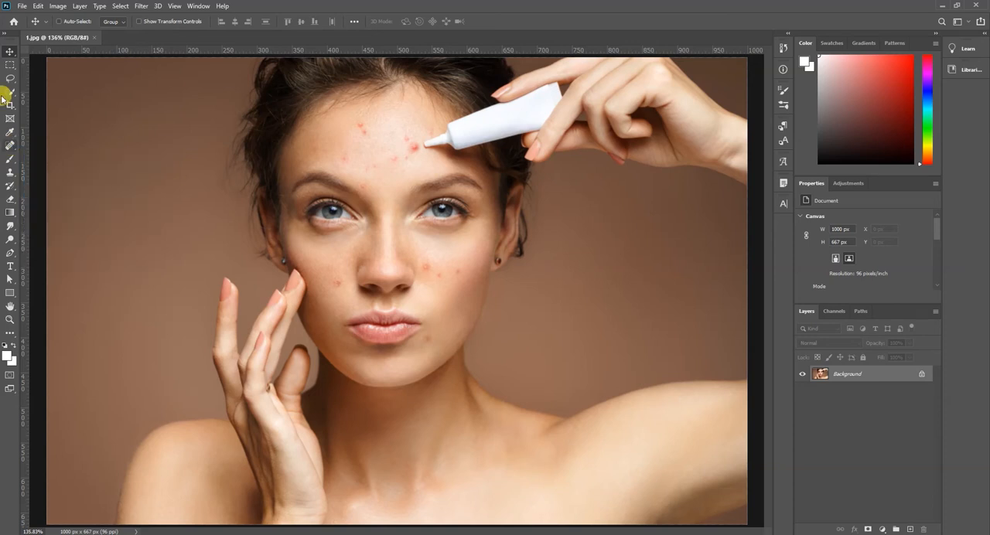
Step: Create a new empty layer above the Background layer with the default settings
left_click(13, 149)
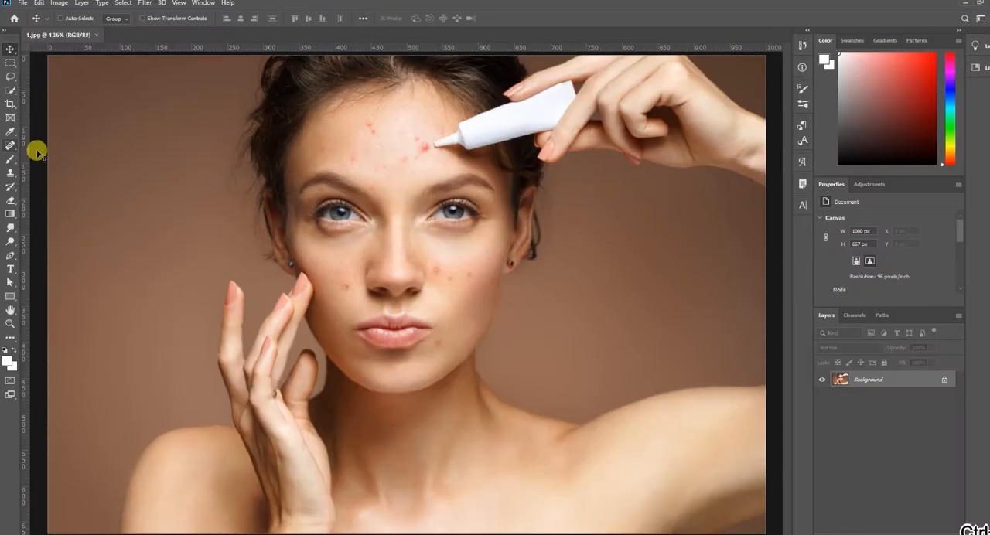
key("ctrl+1")
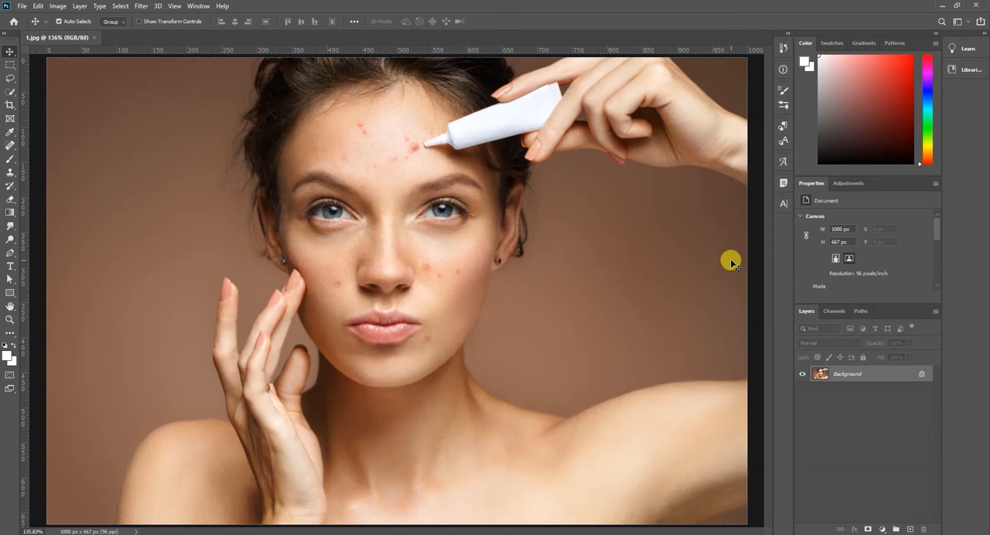
key("ctrl+shift+n")
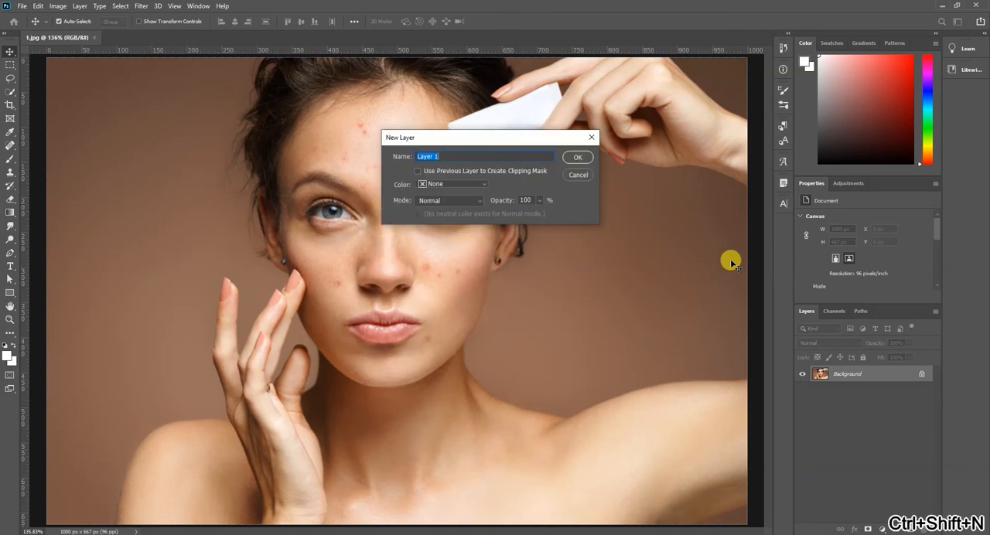
key("Return")
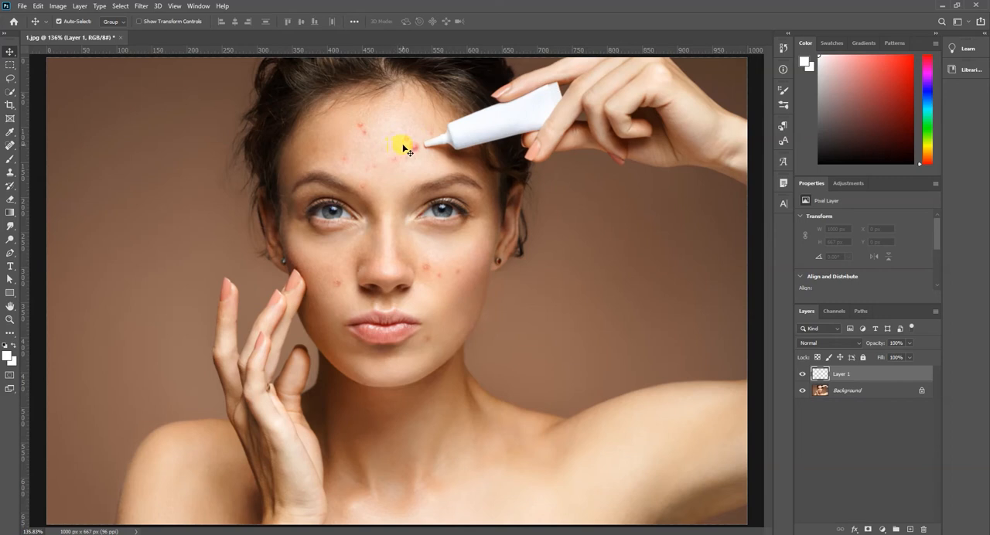
Step: Remove the red blemishes across the forehead with the Spot Healing Brush in Content-Aware mode on the new layer
left_click(10, 145)
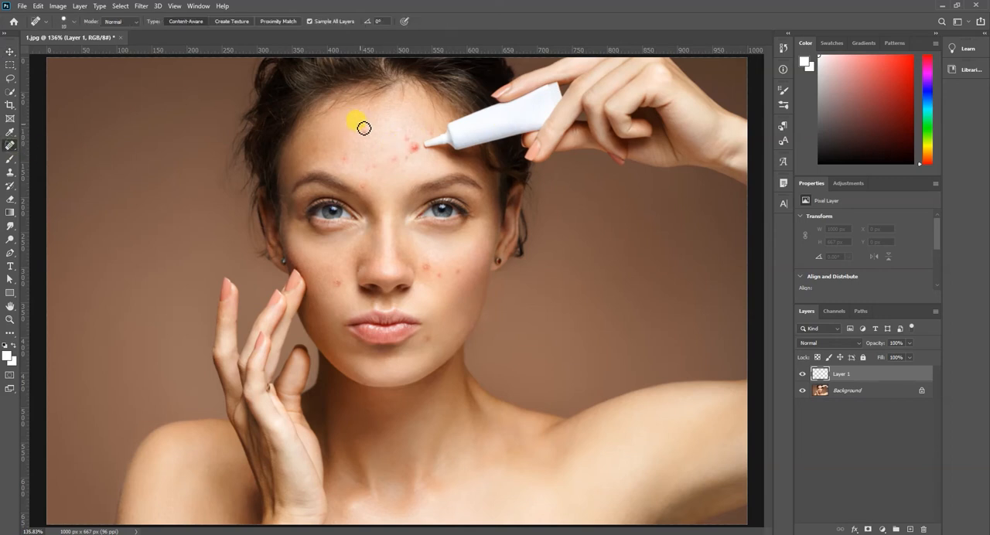
left_click(362, 126)
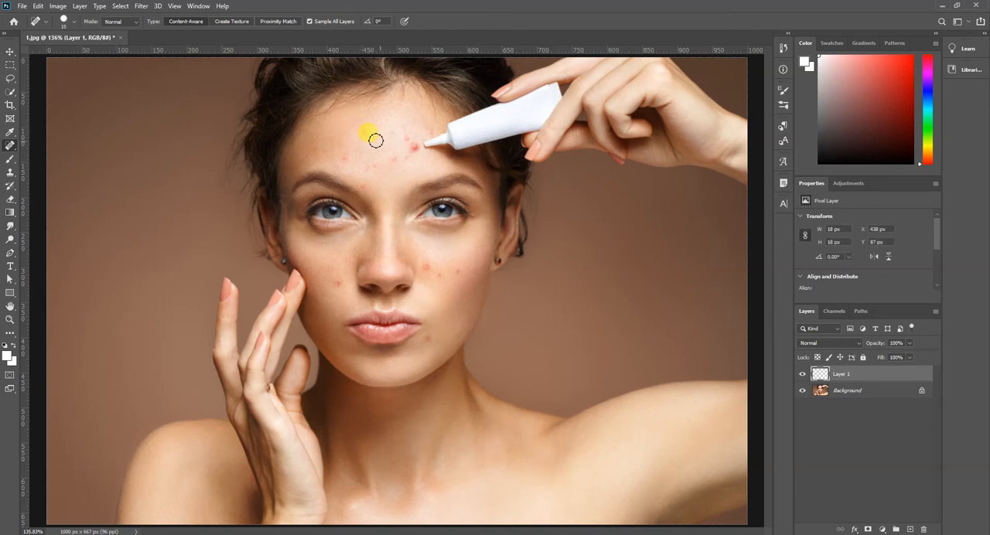
left_click(368, 136)
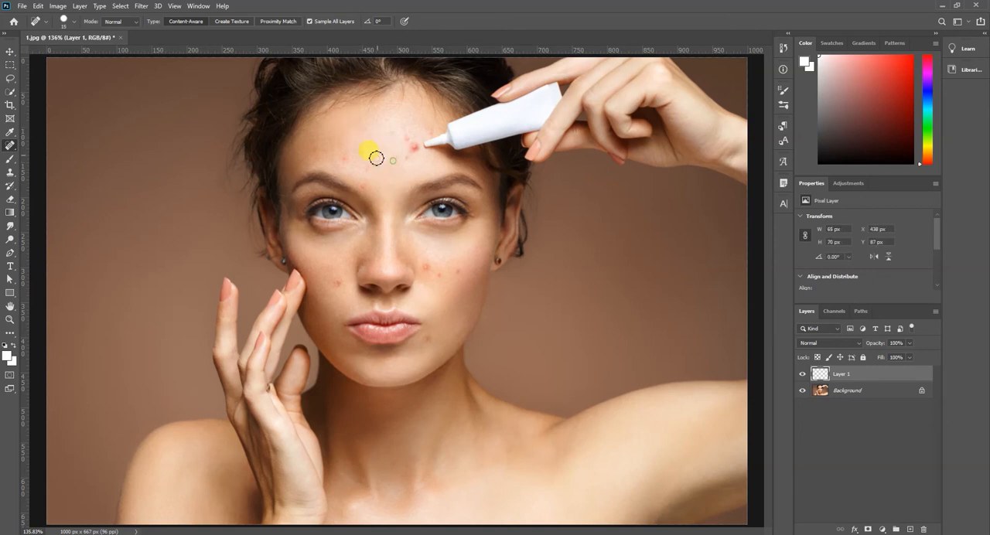
left_click(347, 159)
left_click(365, 186)
left_click(408, 140)
left_click(422, 144, "ctrl")
left_click(366, 173)
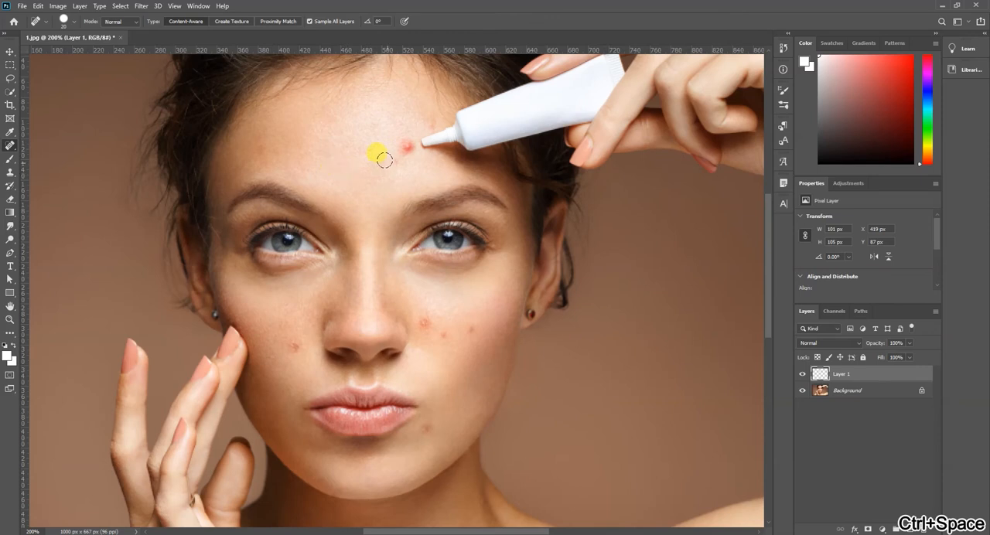
left_click(403, 142)
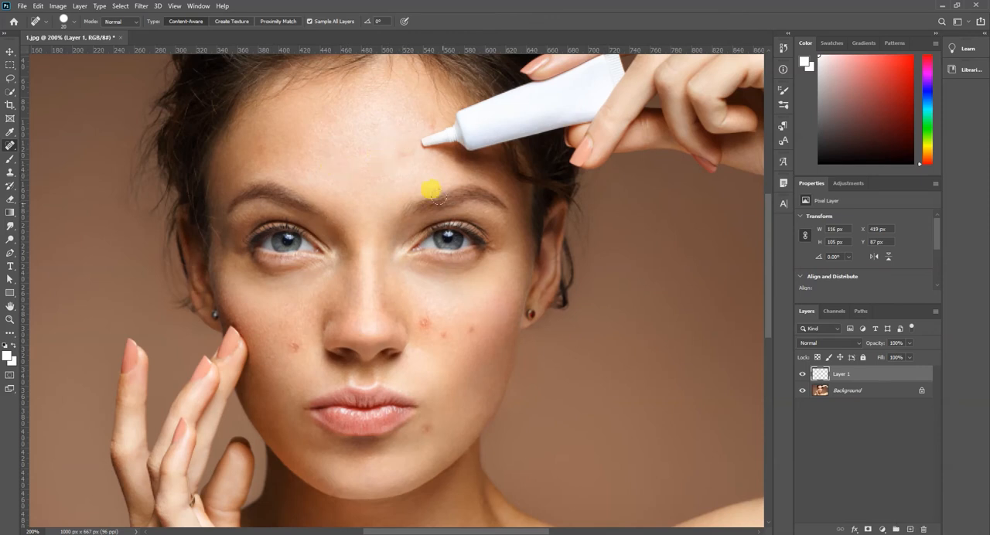
left_click(424, 112)
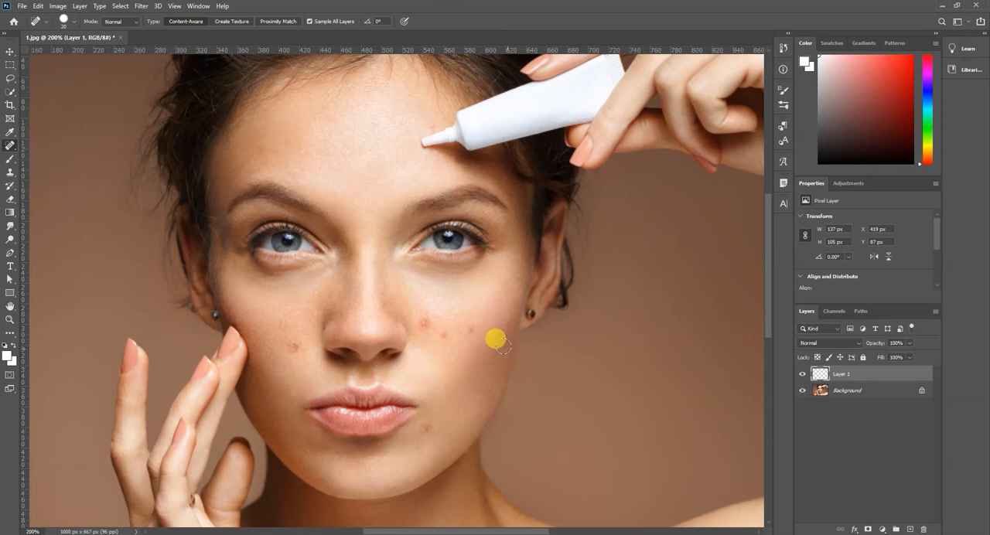
Step: Heal the remaining blemishes on both cheeks and the chin with the Spot Healing Brush
left_click(442, 336)
left_click(425, 322)
left_click(424, 429)
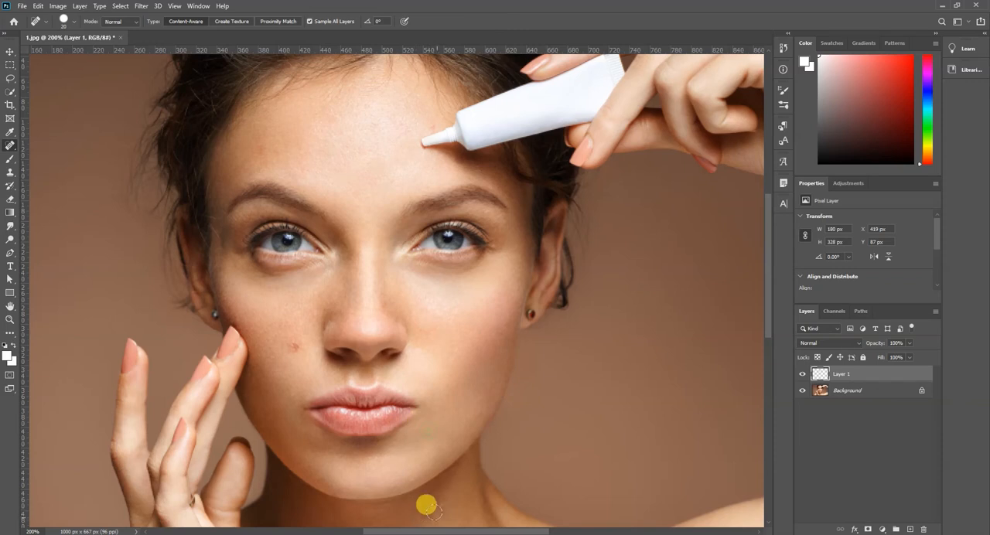
left_click(289, 343)
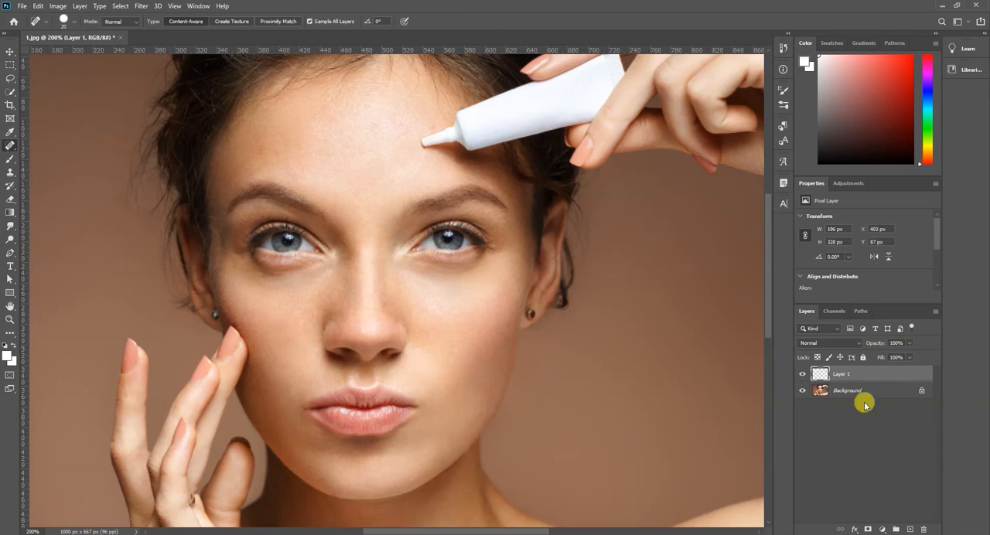
key("ctrl+0")
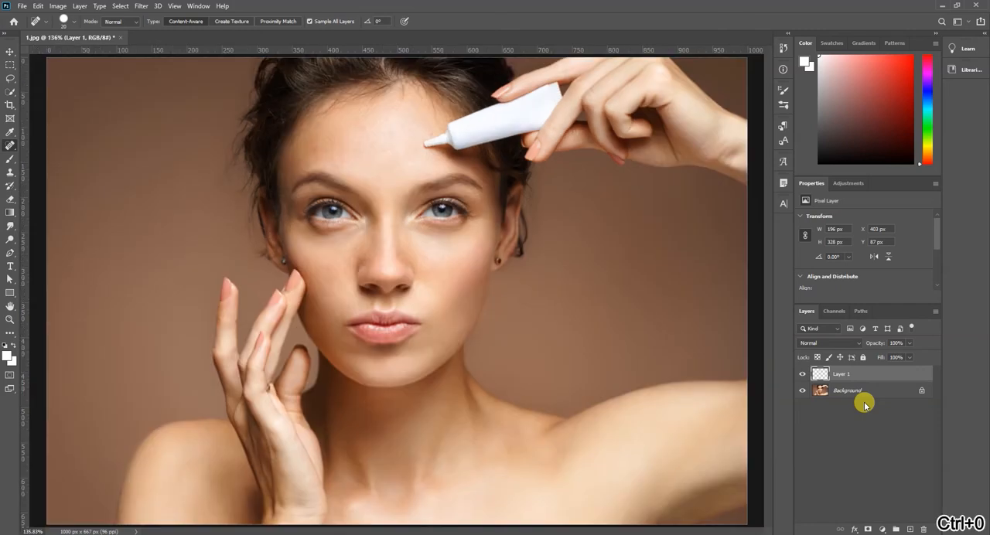
Step: Duplicate the Background layer and merge the copy with the healed Layer 1
left_click(871, 400)
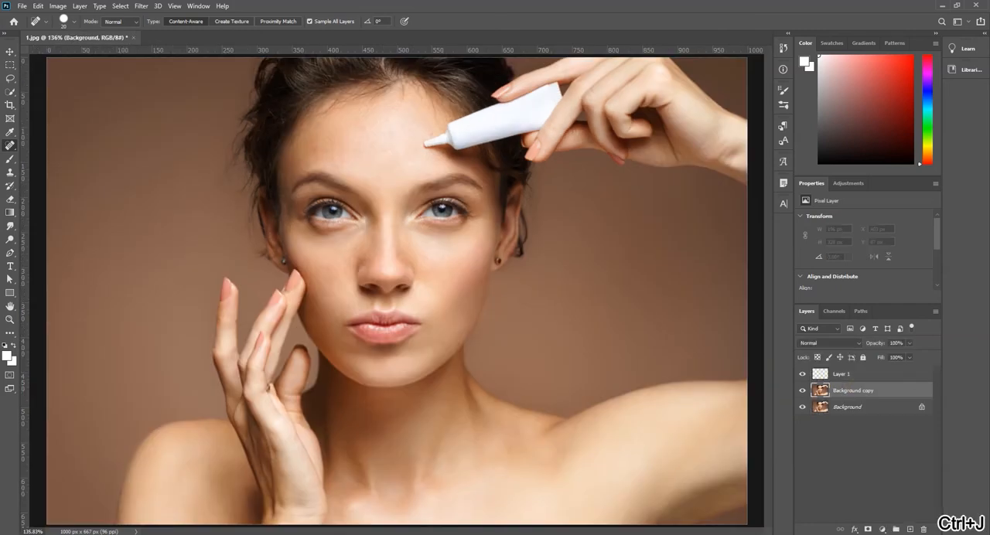
key("ctrl+j")
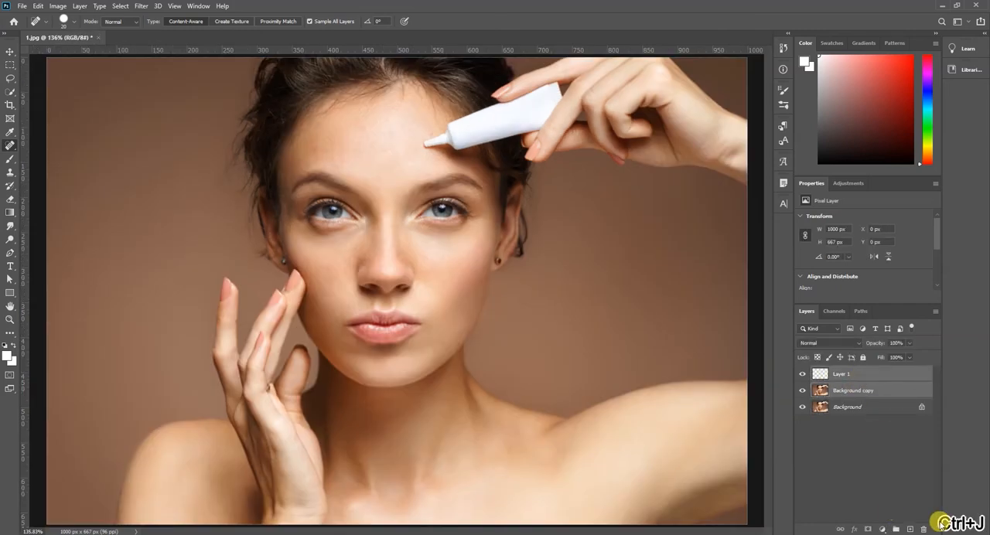
key("ctrl+e")
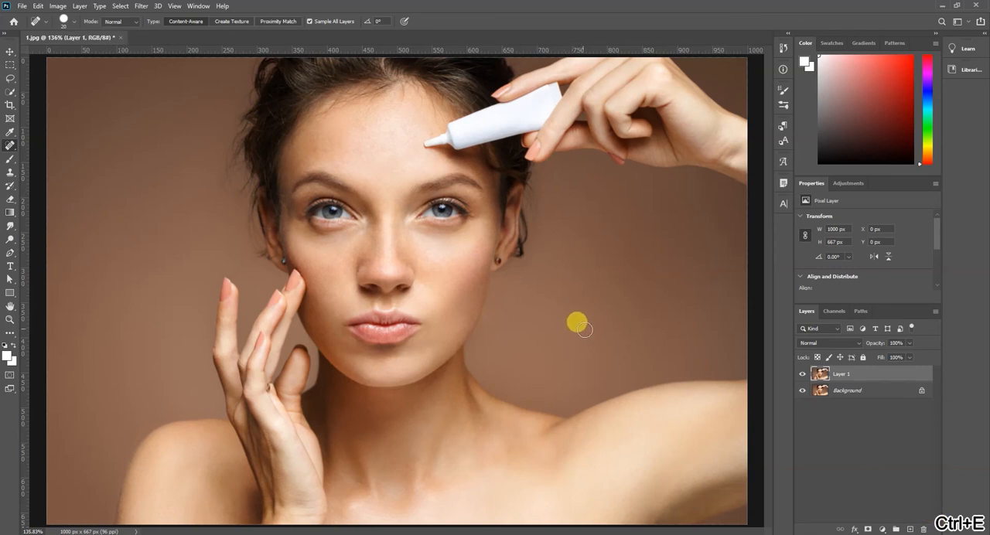
key("v")
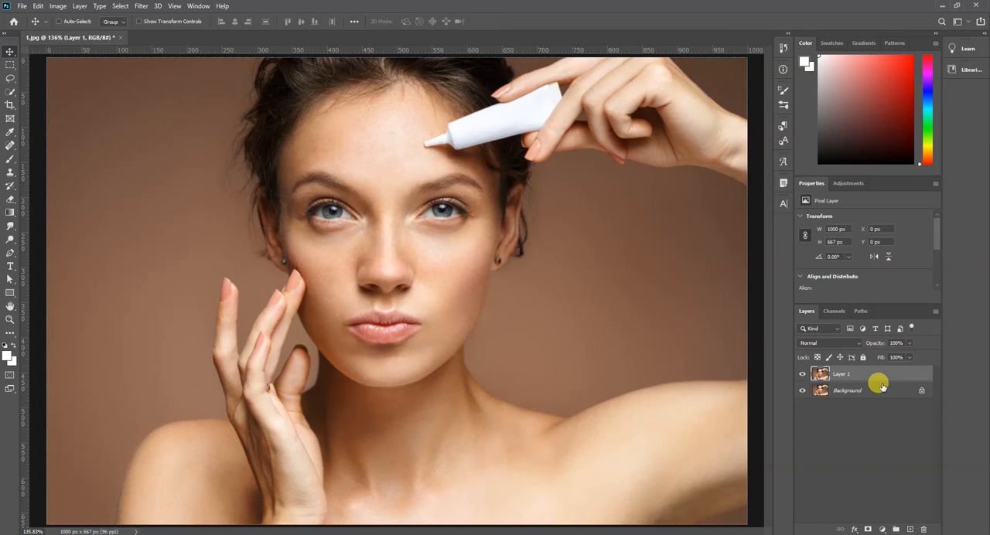
Step: Duplicate the merged Layer 1 and apply a High Pass filter with a 7.1 pixel radius to the copy
key("ctrl+j")
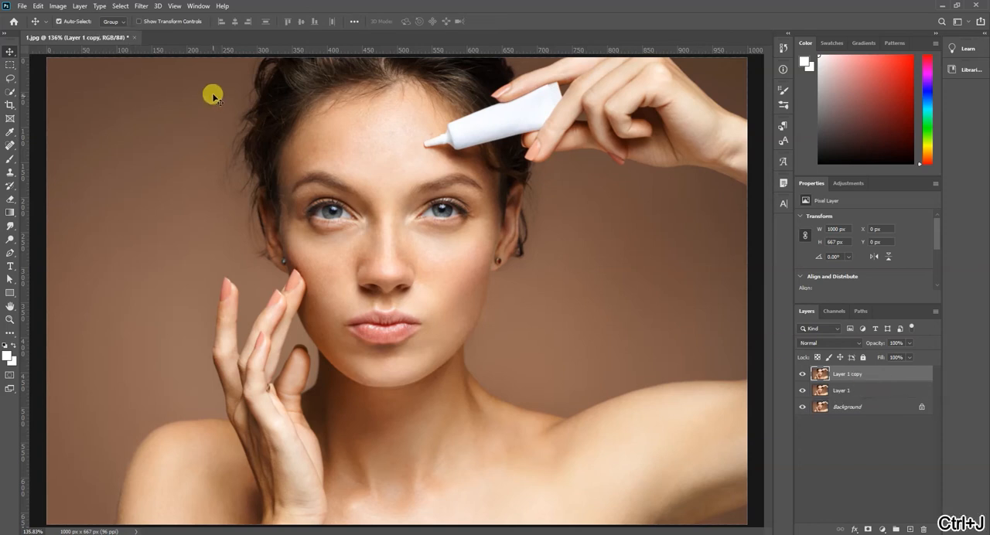
left_click(143, 6)
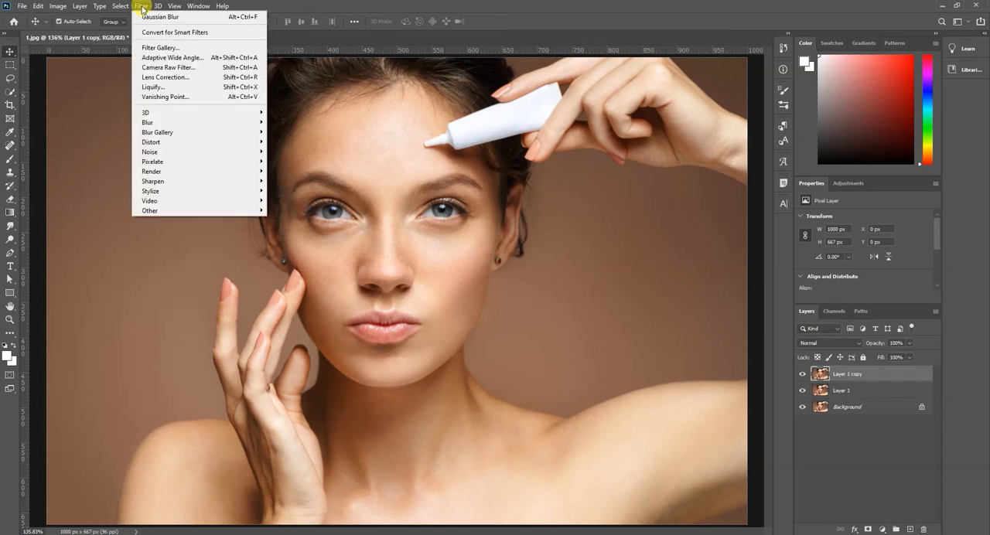
mouse_move(173, 212)
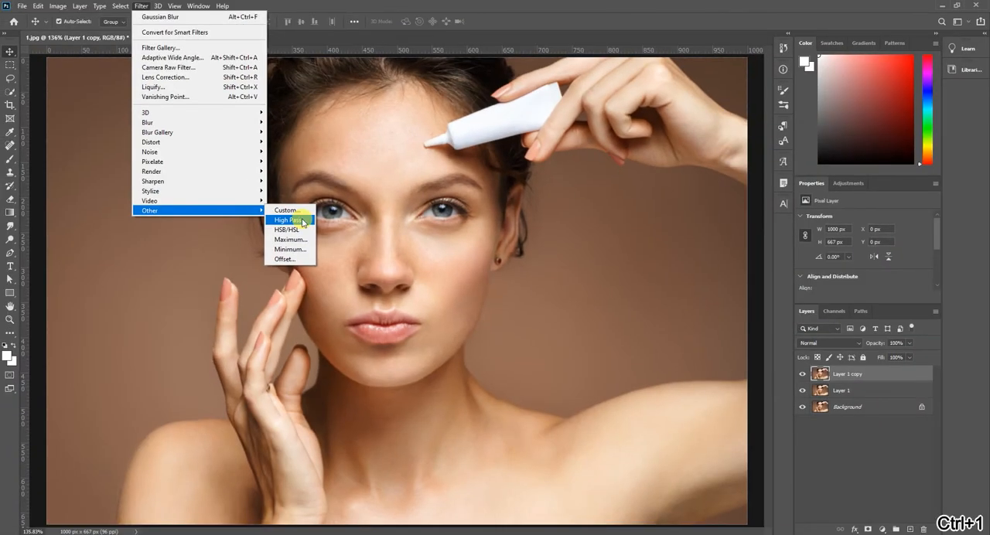
left_click(302, 220)
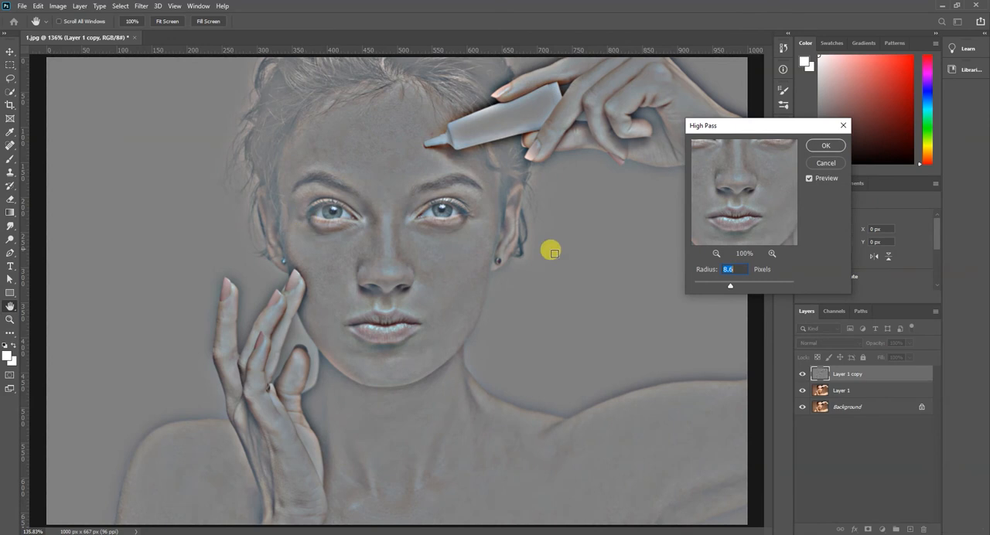
mouse_move(732, 284)
left_mouse_down()
mouse_move(742, 287)
mouse_move(727, 285)
left_mouse_up()
type("7")
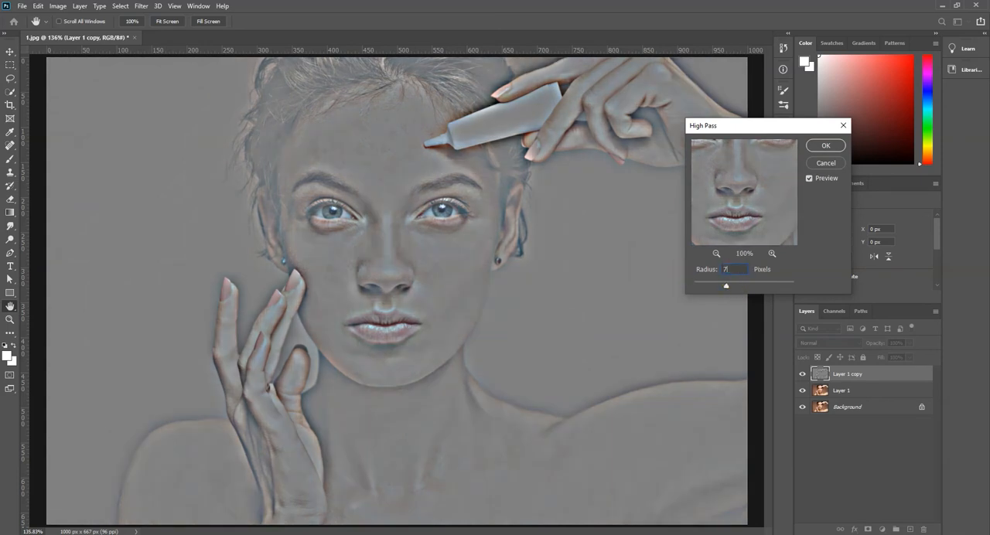
type(".1")
left_click(825, 149)
left_click(825, 147)
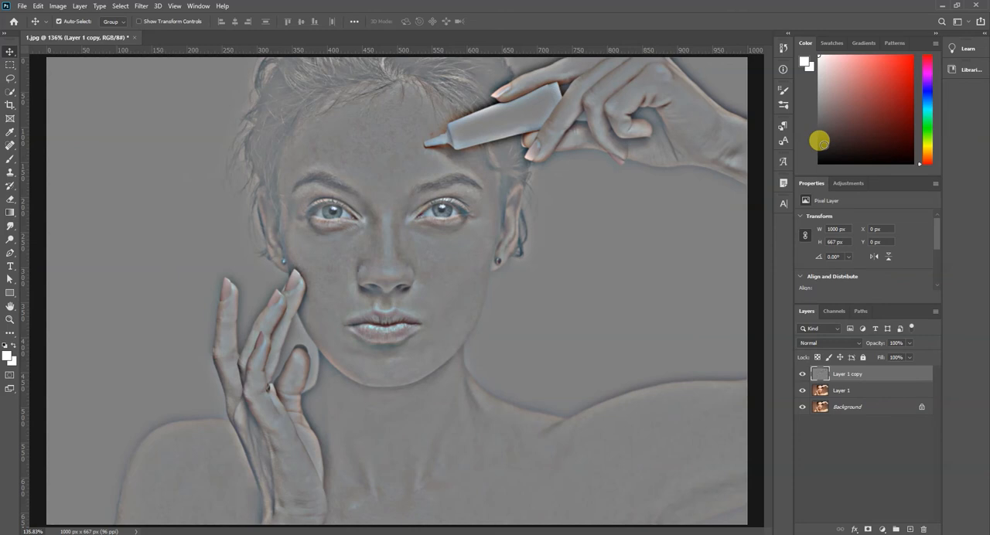
Step: Convert the High Pass layer to a smart object and apply a Gaussian Blur with a 9.6 pixel radius
right_click(859, 374)
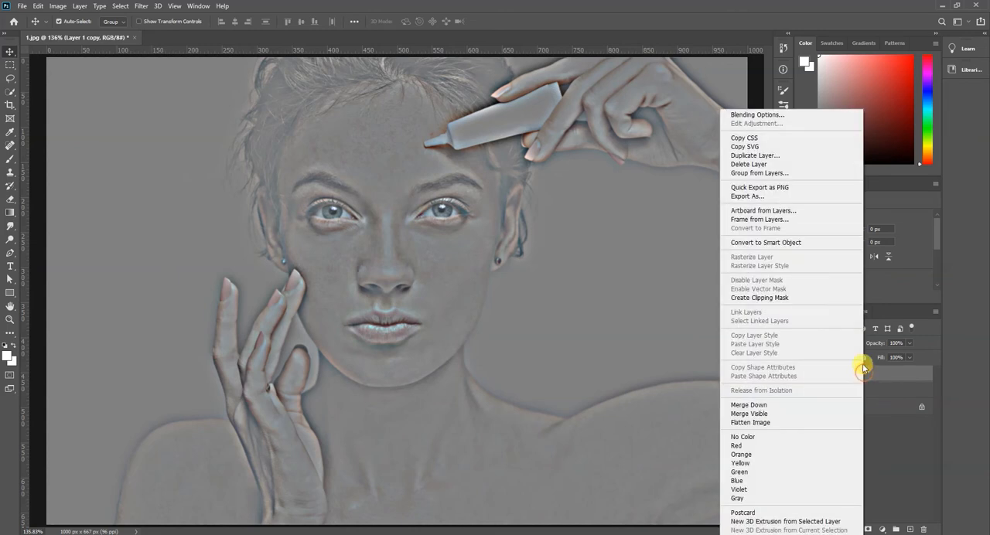
left_click(830, 248)
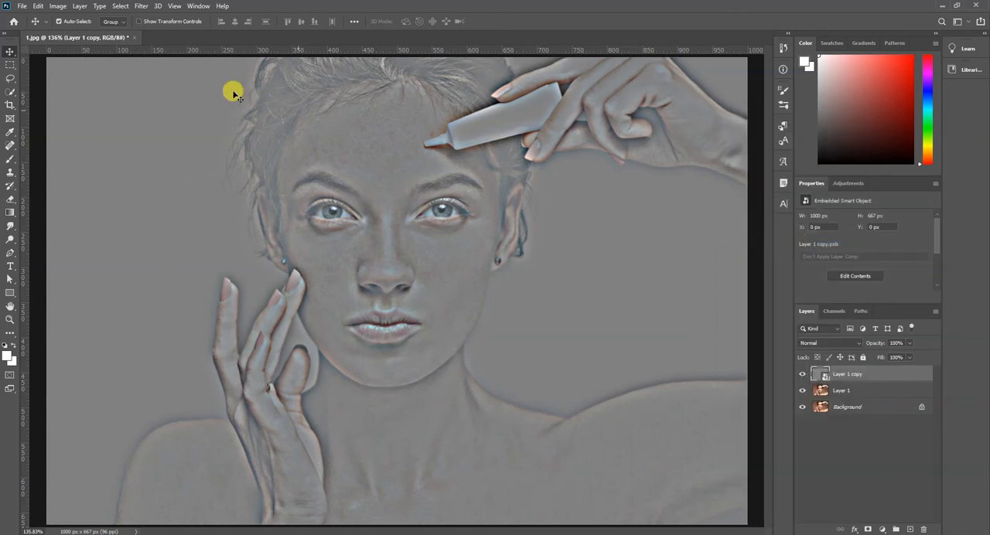
left_click(141, 8)
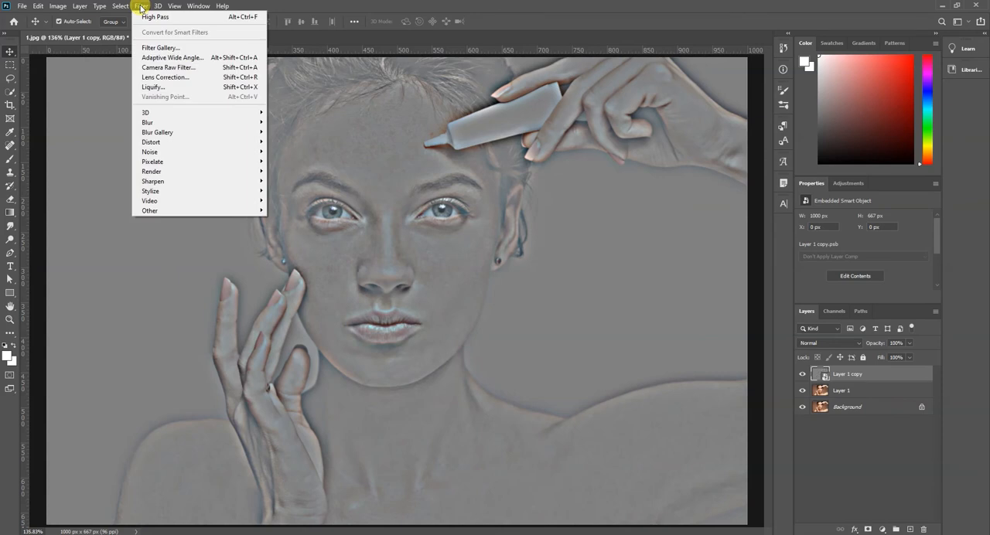
mouse_move(263, 123)
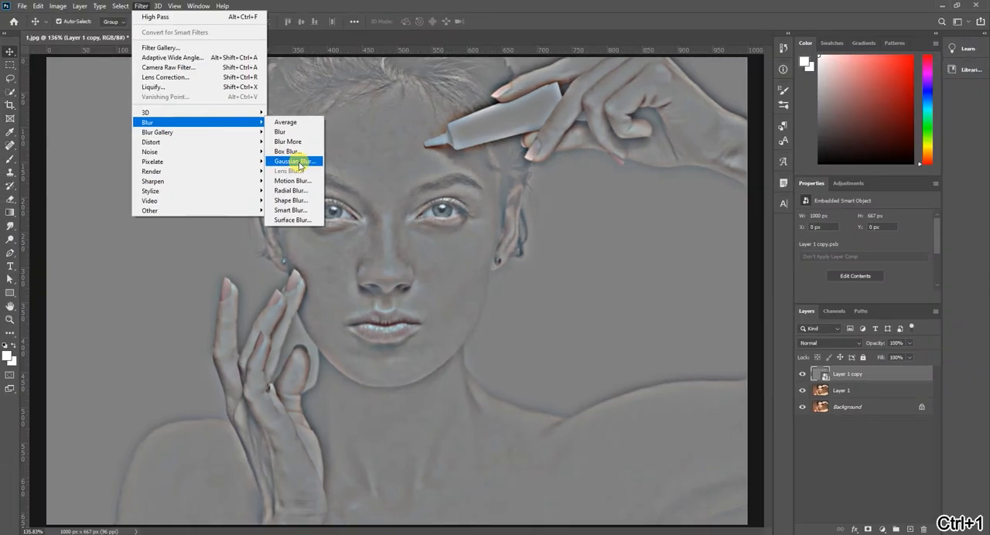
left_click(299, 164)
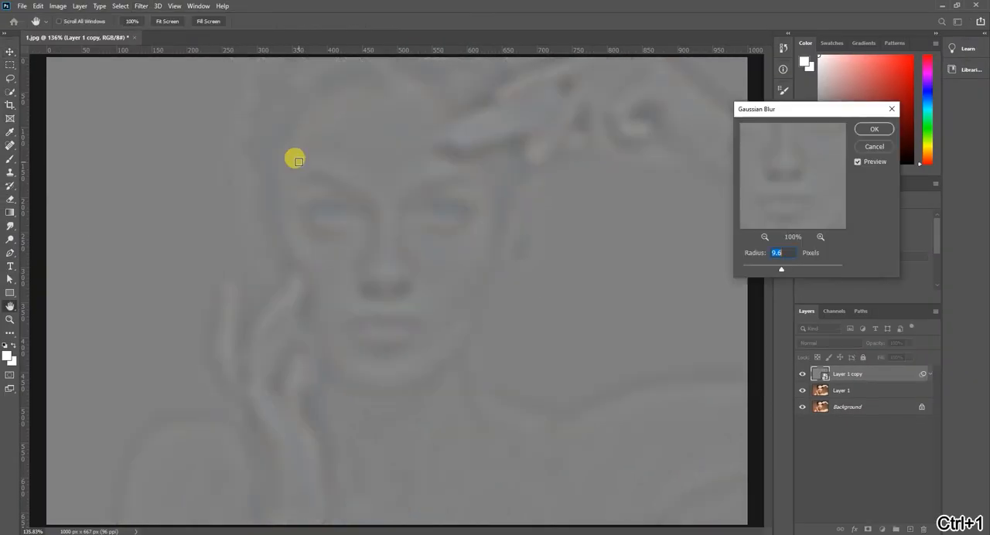
left_click(875, 129)
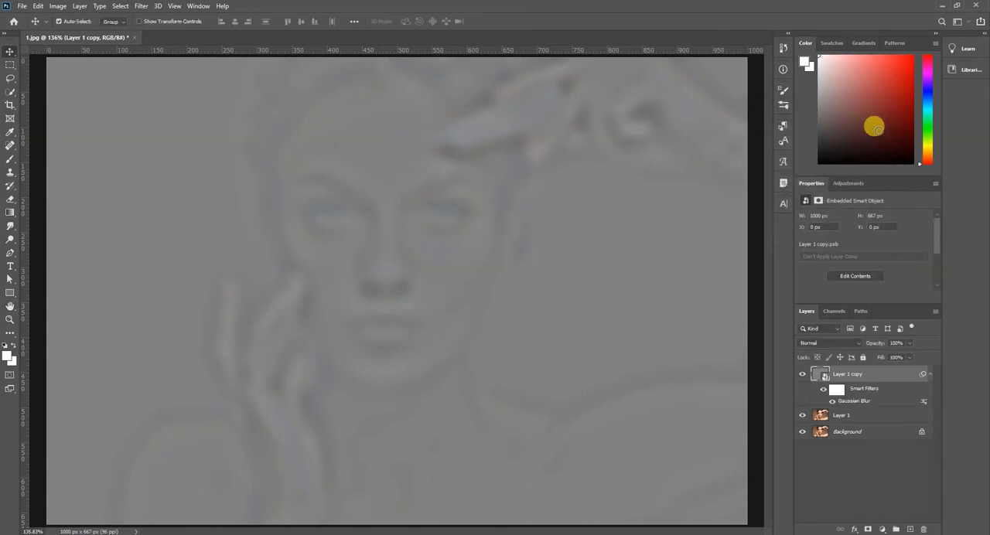
Step: Set the blurred High Pass layer's blend mode to Overlay and toggle its visibility to compare the effect
left_click(839, 343)
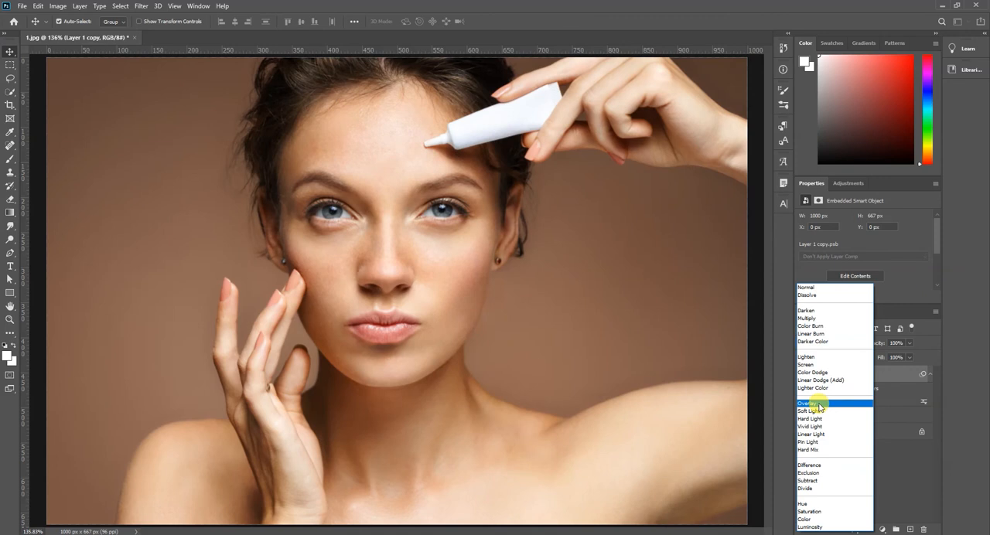
left_click(819, 404)
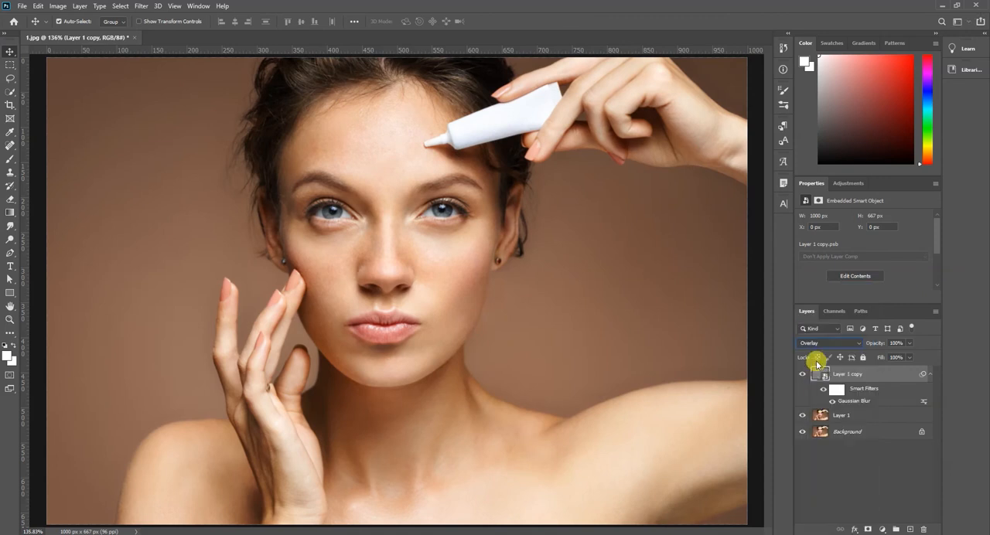
left_click(803, 374)
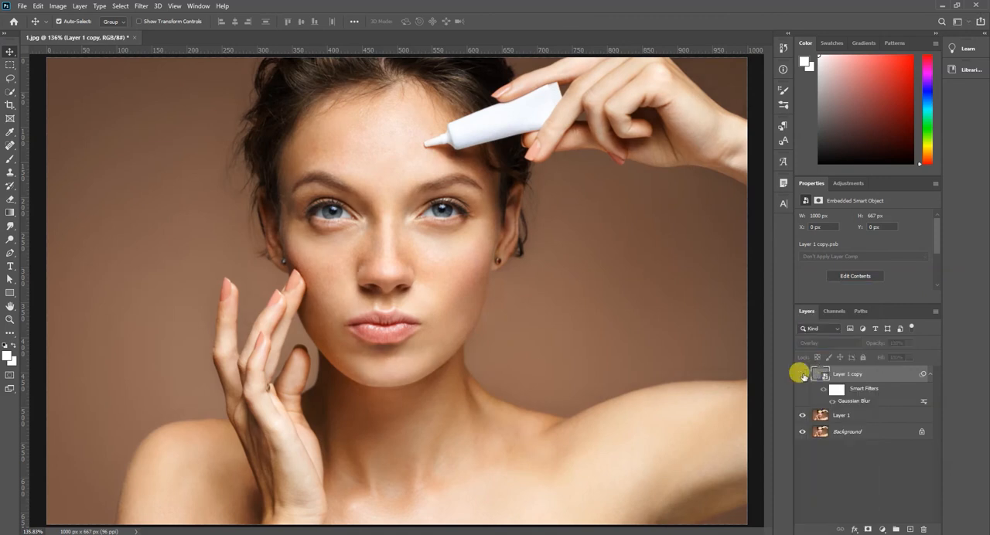
left_click(802, 374)
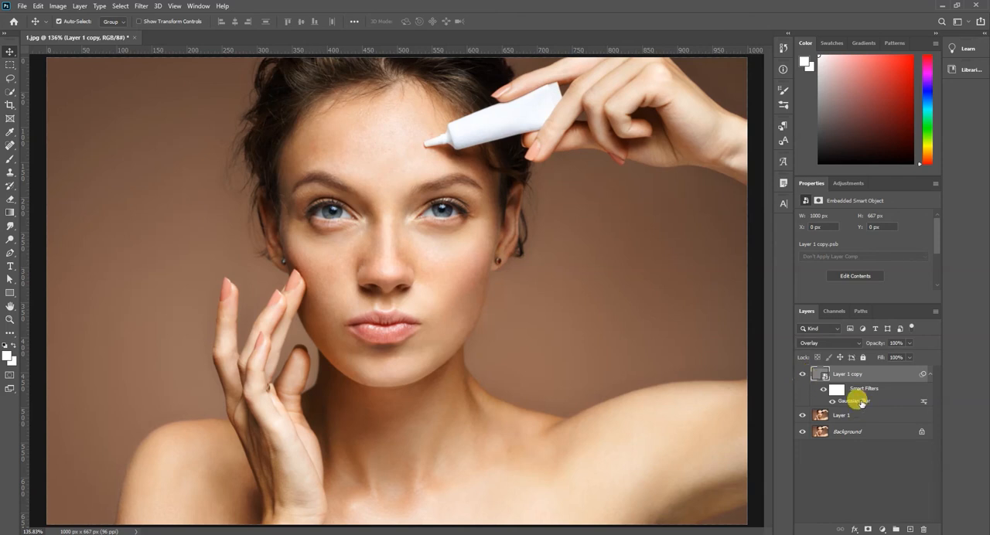
Step: Set the Gaussian Blur smart filter's radius to 9.4 pixels and add a layer mask to the Overlay layer
double_click(862, 403)
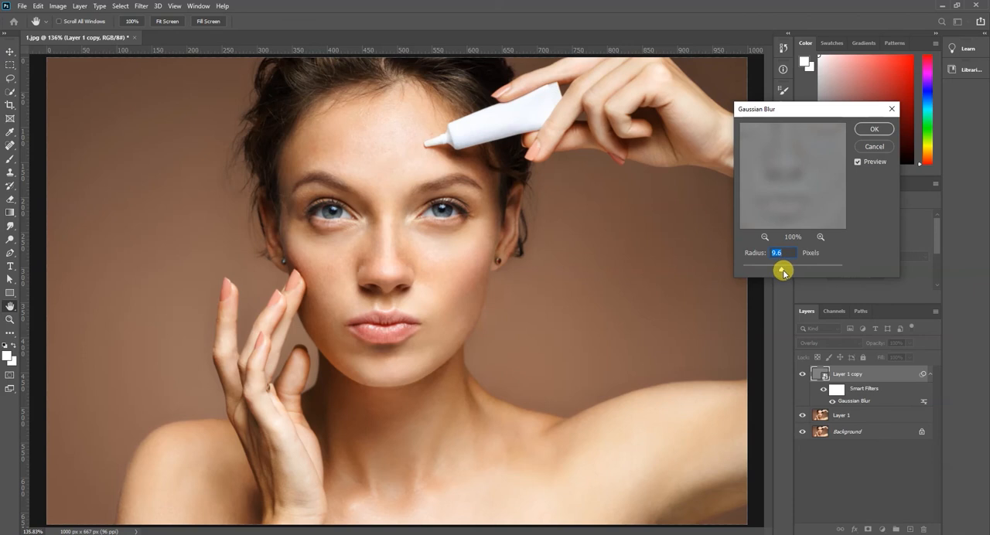
mouse_move(783, 271)
left_mouse_down()
mouse_move(801, 270)
mouse_move(769, 269)
mouse_move(778, 270)
left_mouse_up()
left_click(875, 131)
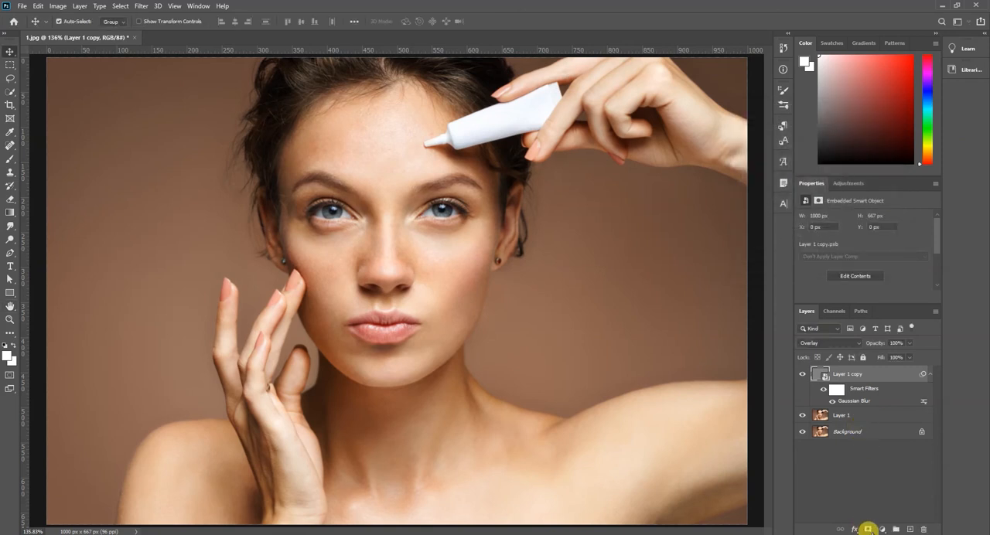
left_click(868, 529)
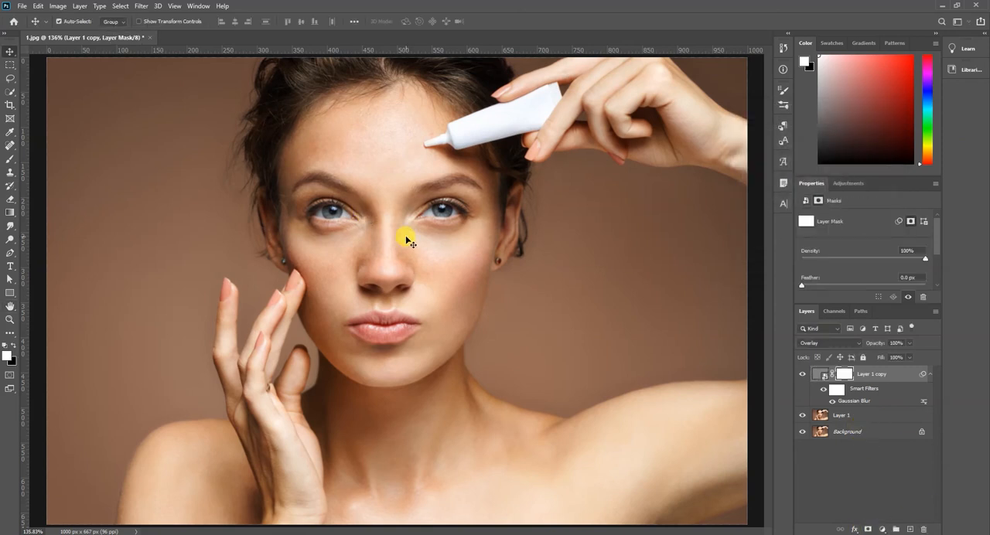
Step: Erase the Overlay layer's mask over both eyes using the Eraser with a much smaller brush
key("e")
key("[")
key("[")
key("[")
key("[")
key("[")
key("[")
key("[")
key("[")
key("[")
key("[")
key("[")
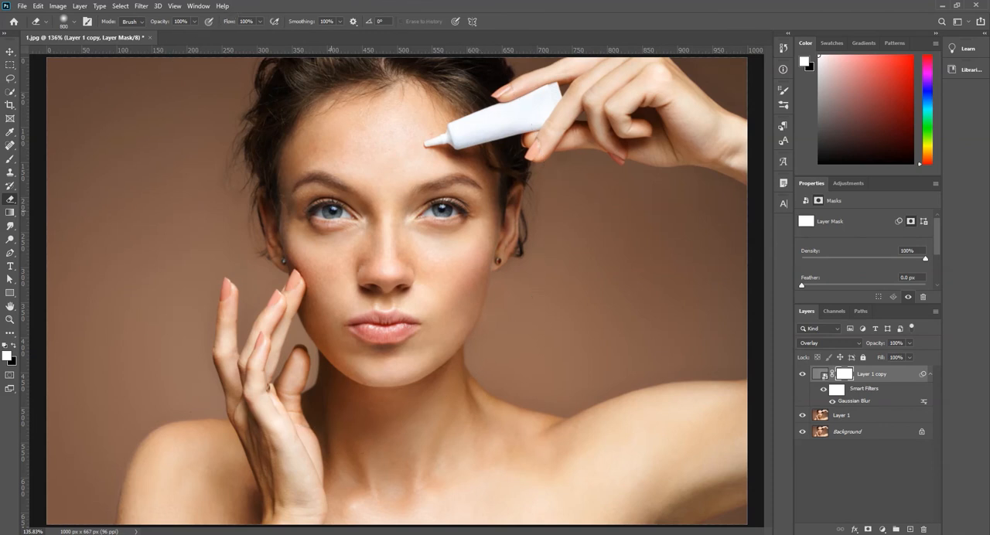
key("[")
key("[")
key("[")
key("[")
key("[")
key("[")
key("[")
left_click_drag(332, 211, 321, 211)
mouse_move(431, 222)
left_mouse_down()
mouse_move(432, 210)
mouse_move(451, 207)
left_mouse_up()
Step: Erase the layer mask over the lips, nostrils, hairline and eyebrows with a 25 pixel Eraser
key("[")
key("[")
key("[")
mouse_move(406, 325)
left_mouse_down()
mouse_move(360, 328)
mouse_move(374, 318)
mouse_move(408, 325)
mouse_move(360, 331)
mouse_move(387, 335)
mouse_move(402, 289)
mouse_move(374, 288)
left_mouse_up()
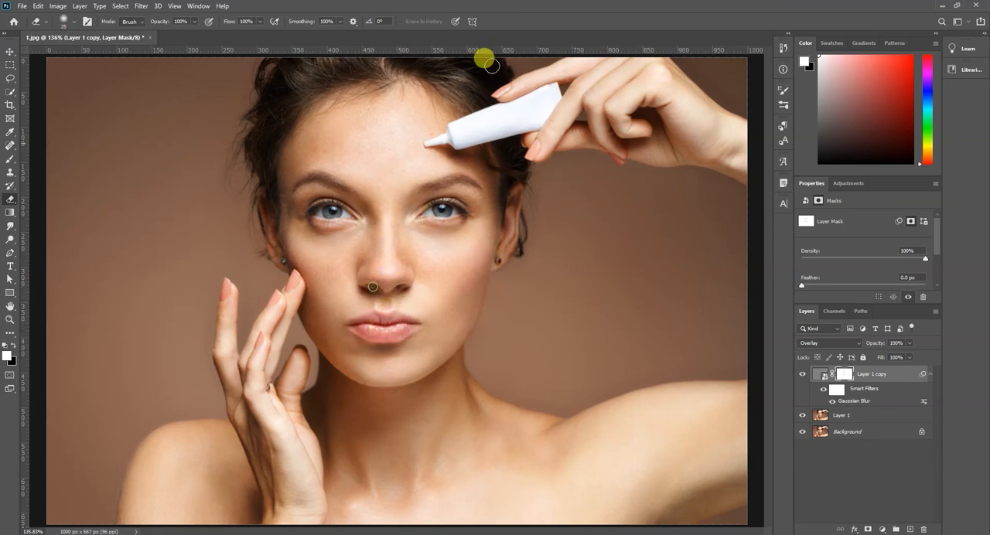
mouse_move(317, 95)
left_mouse_down()
mouse_move(357, 86)
mouse_move(280, 79)
mouse_move(500, 75)
mouse_move(496, 112)
mouse_move(497, 104)
mouse_move(524, 182)
mouse_move(517, 159)
mouse_move(518, 267)
mouse_move(516, 209)
mouse_move(460, 147)
mouse_move(377, 157)
mouse_move(267, 145)
mouse_move(269, 214)
mouse_move(266, 172)
mouse_move(308, 180)
mouse_move(301, 187)
mouse_move(319, 176)
mouse_move(561, 219)
mouse_move(424, 198)
mouse_move(457, 182)
mouse_move(493, 195)
left_mouse_up()
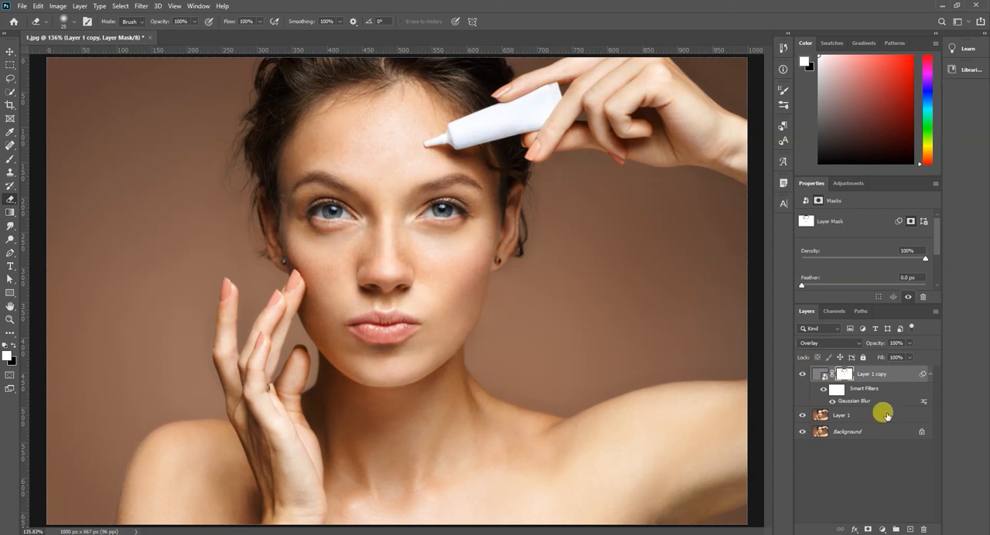
Step: Add a Color Balance adjustment layer above all layers, with Midtones Cyan–Red at +70 and Magenta–Green at -30
left_click(886, 415)
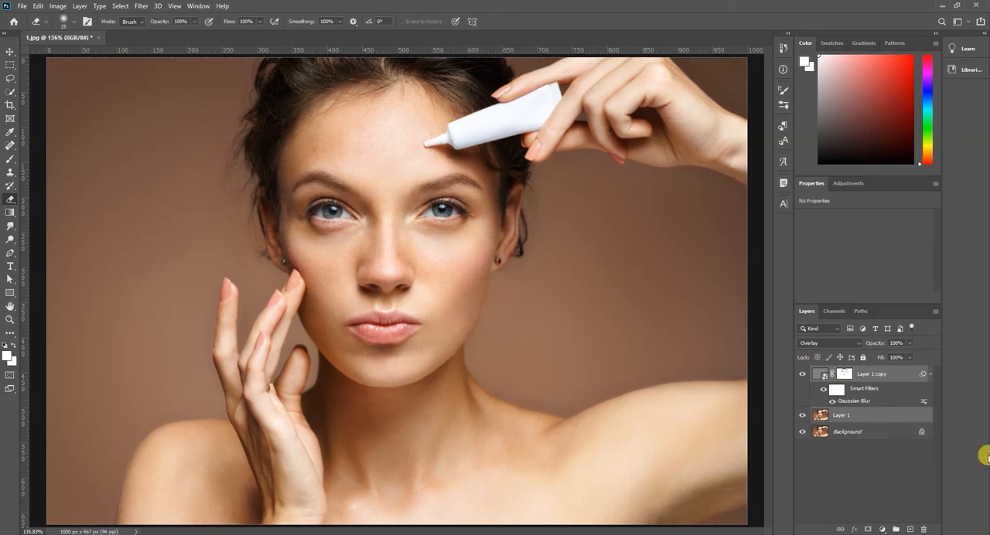
left_click(860, 499)
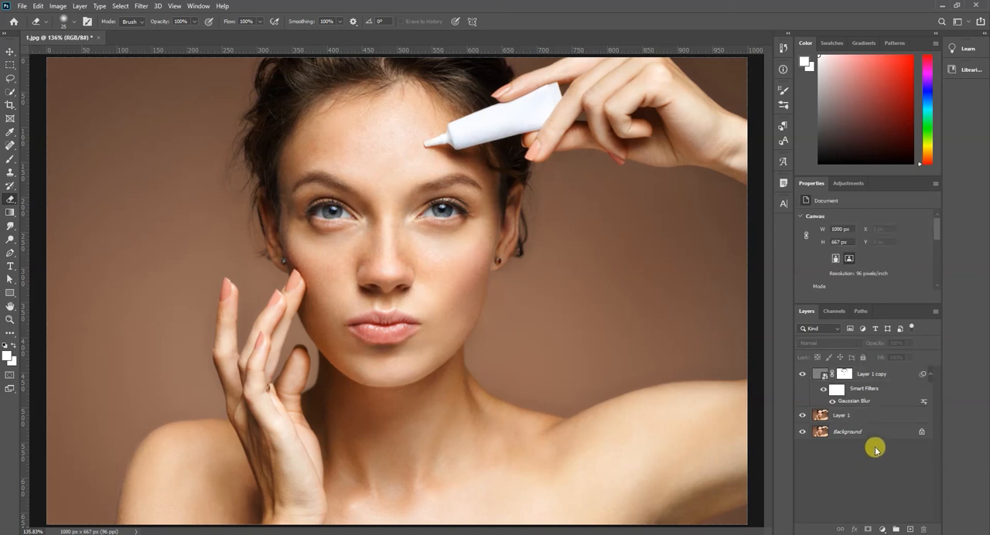
left_click(882, 529)
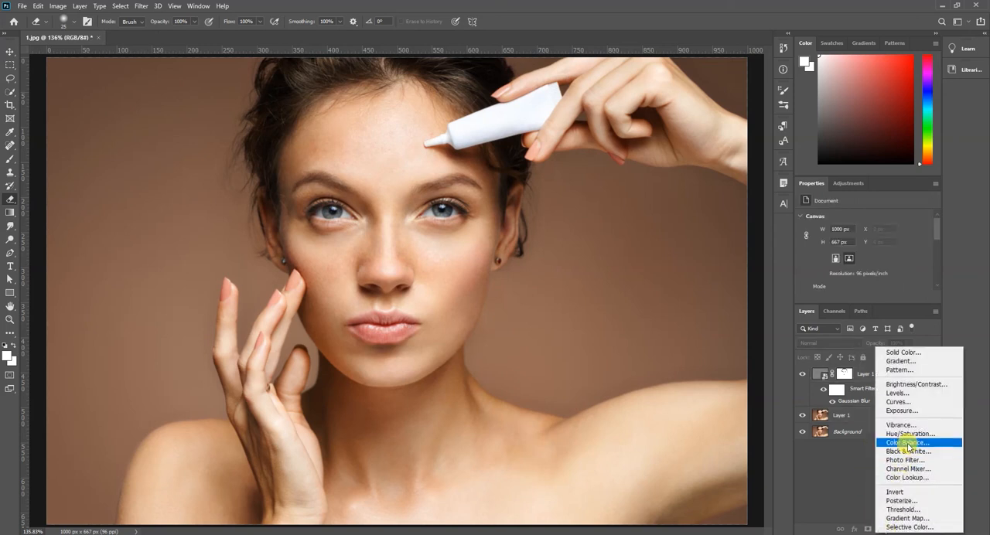
left_click(908, 445)
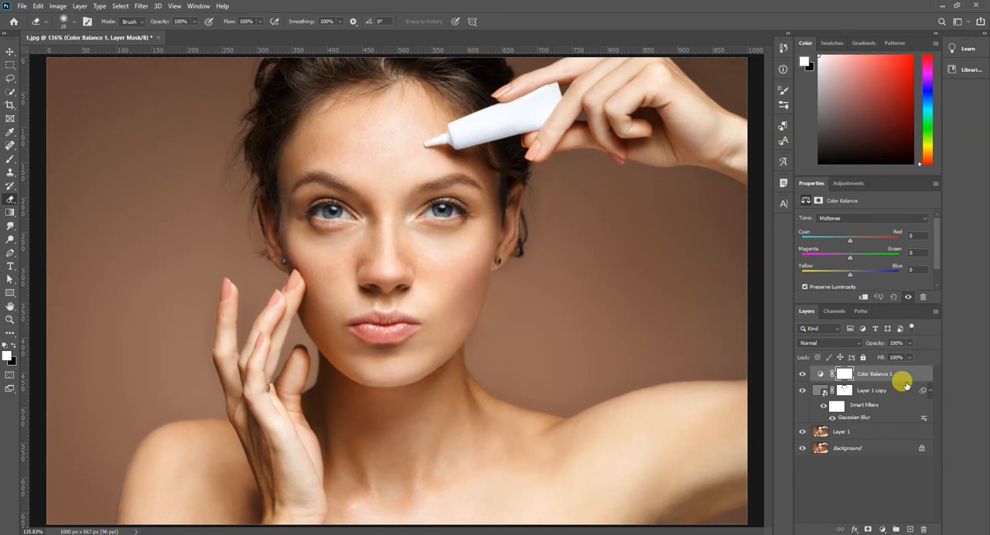
left_click(917, 236)
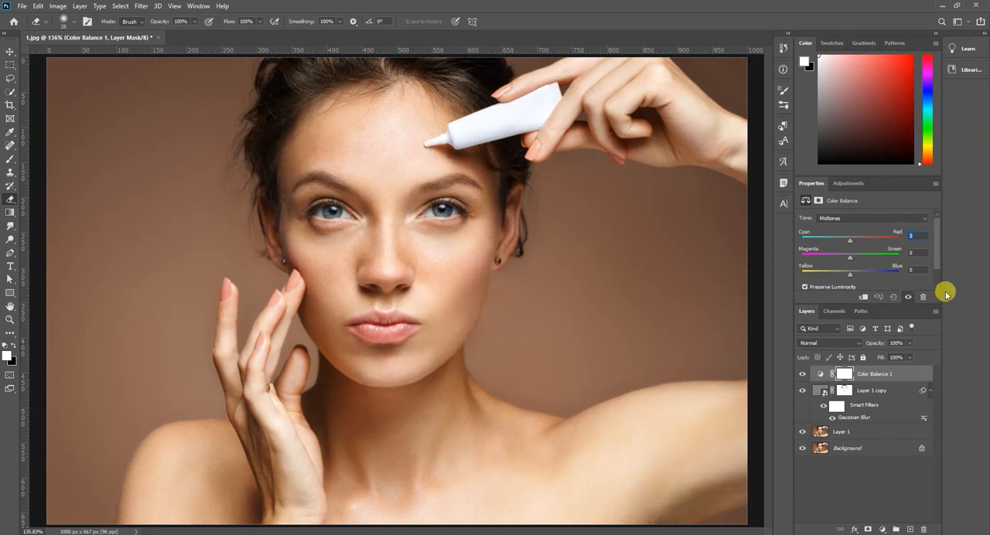
type("7")
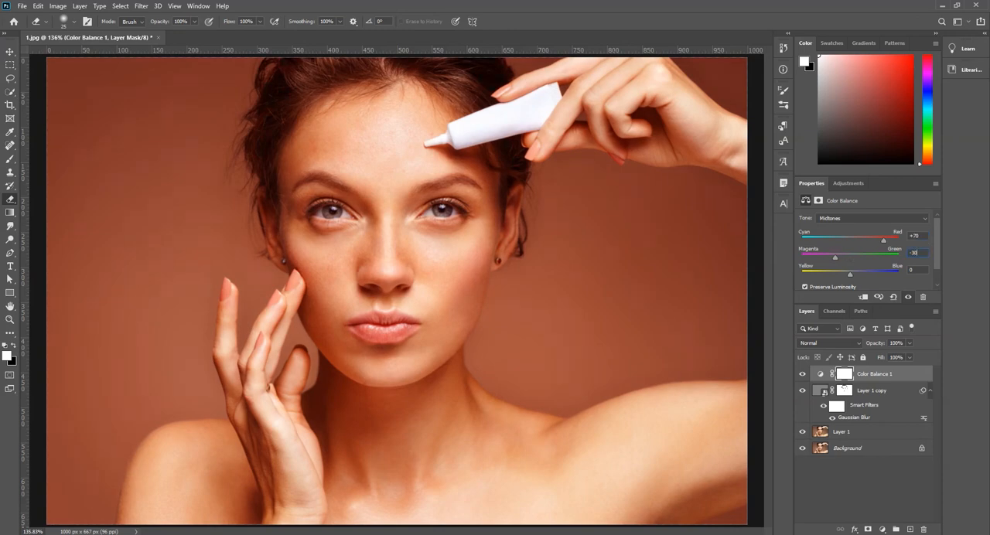
Step: Set the Color Balance Midtones to +85 for Yellow–Blue and -70 for Cyan–Red
left_click(914, 269)
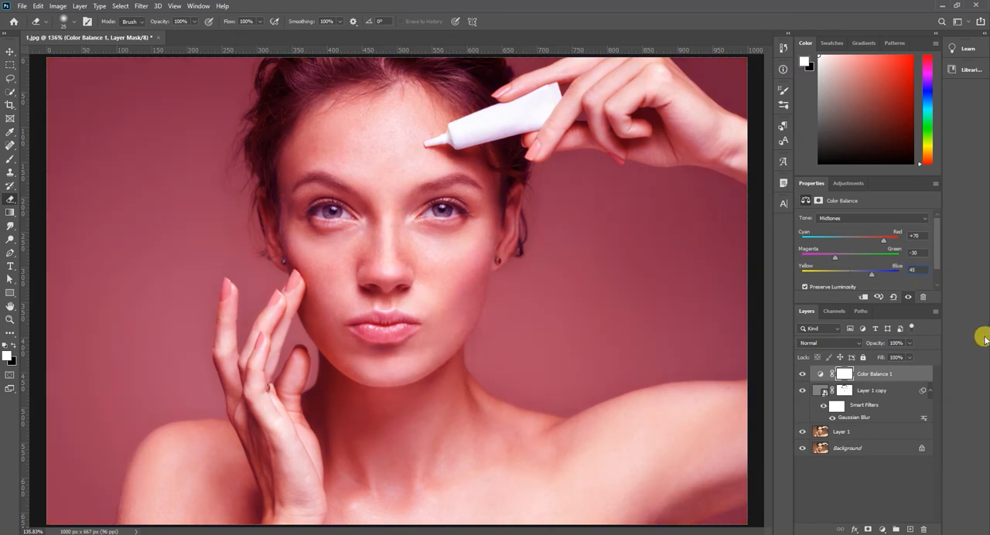
left_click_drag(873, 274, 892, 277)
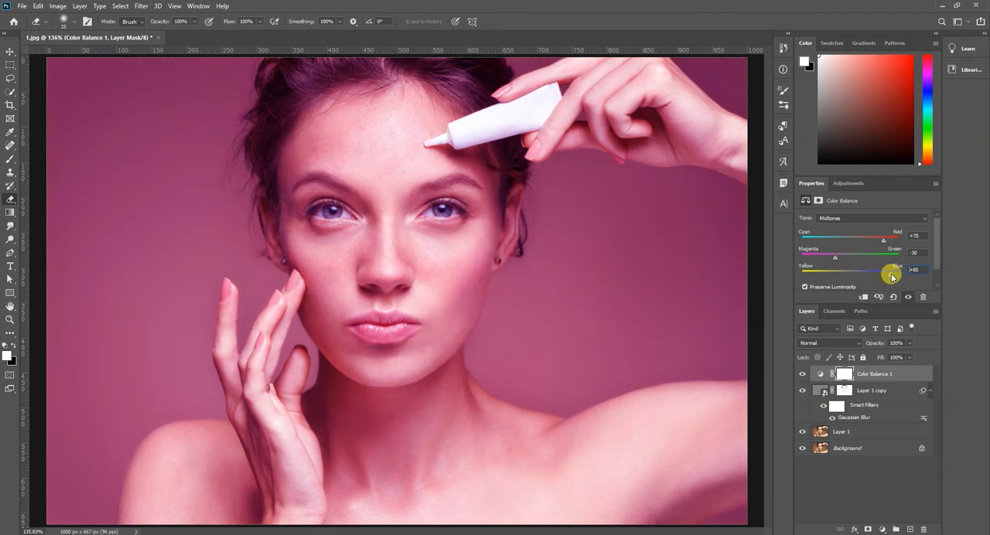
left_click_drag(883, 239, 835, 248)
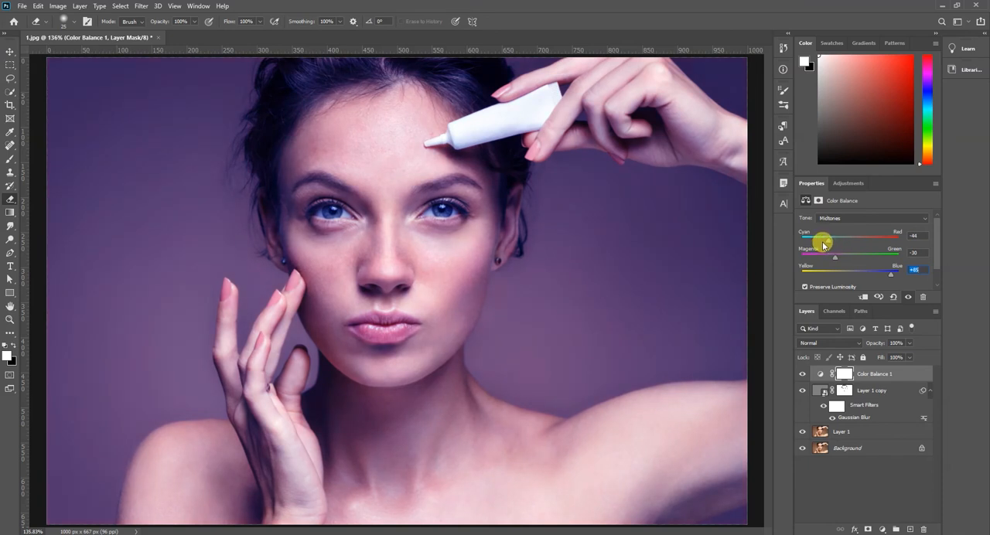
left_click_drag(828, 243, 825, 243)
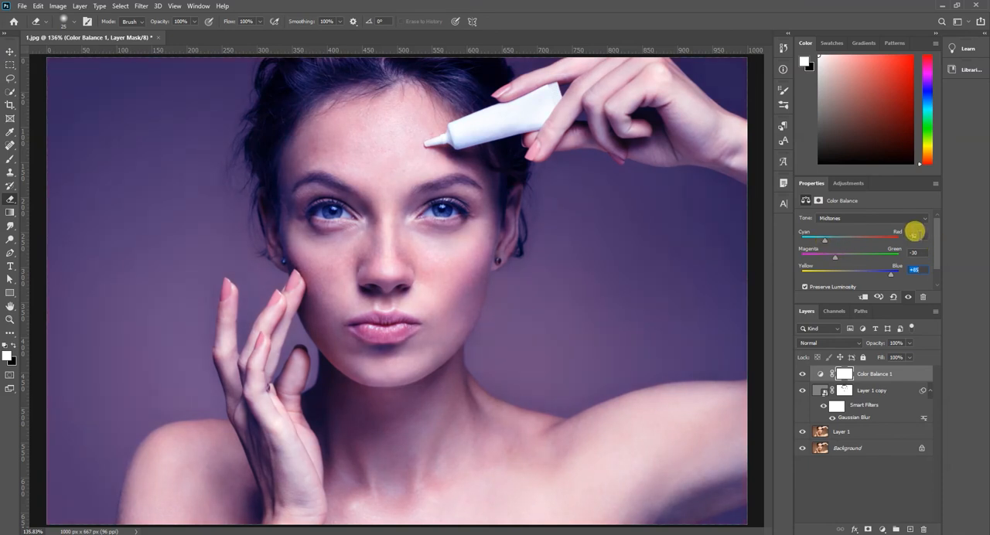
type("-70")
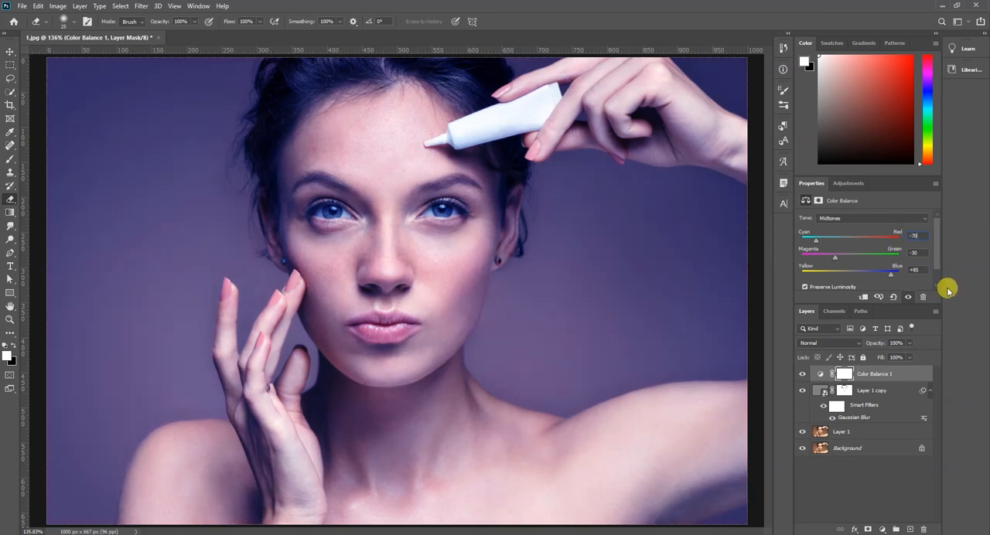
Step: Try +30 for the Midtones Magenta–Green value, set it to 0 and deselect the adjustment layer
key("Tab")
type("+30")
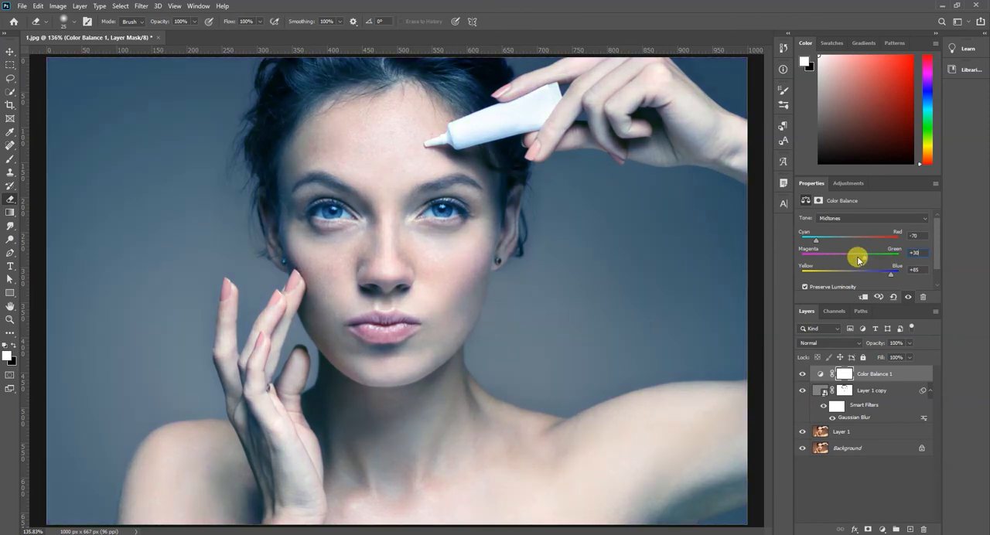
left_click_drag(859, 261, 849, 260)
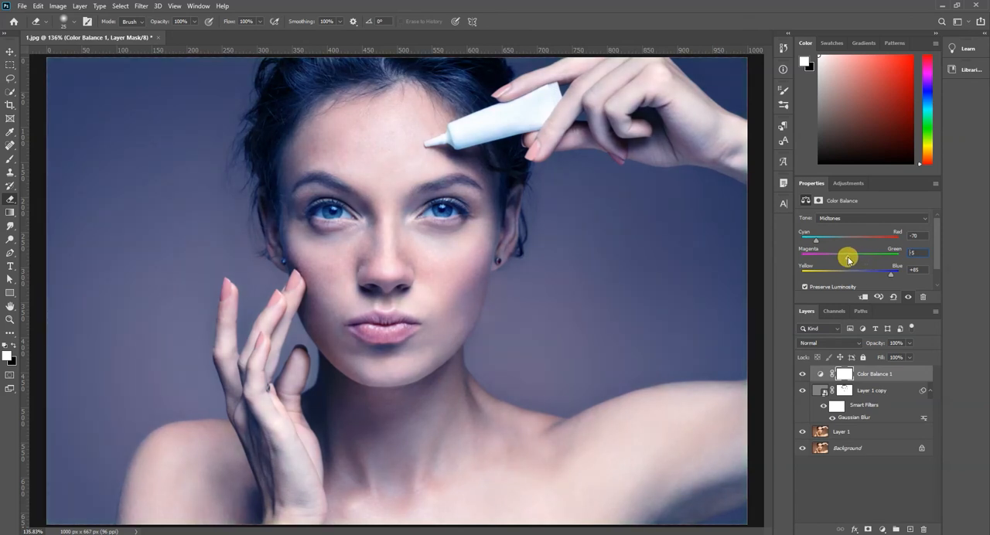
left_click(918, 252)
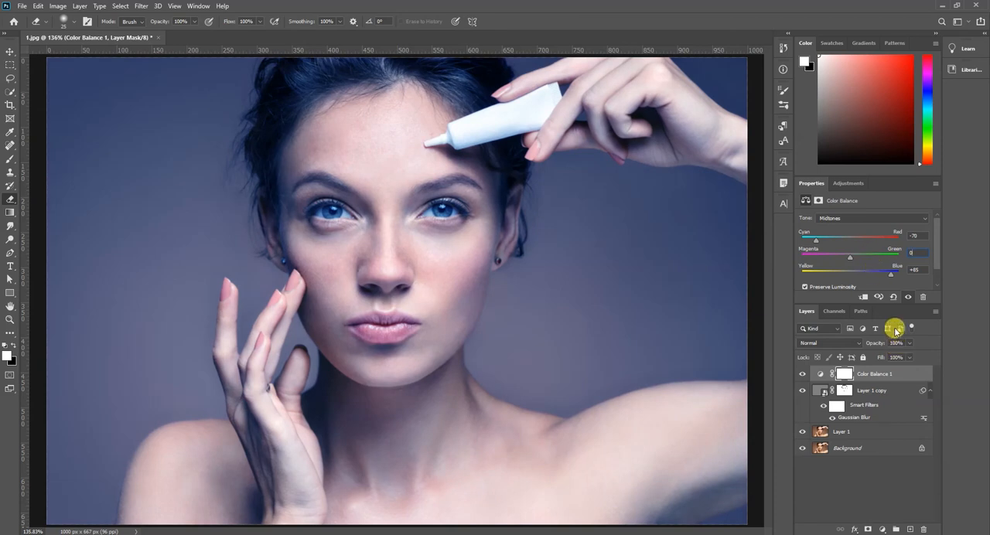
left_click(888, 484)
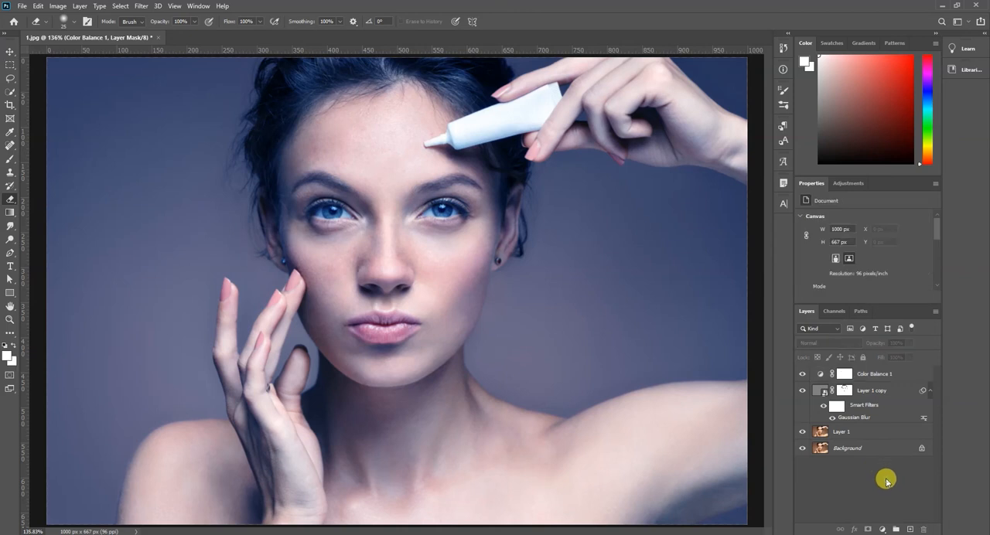
left_click(882, 430)
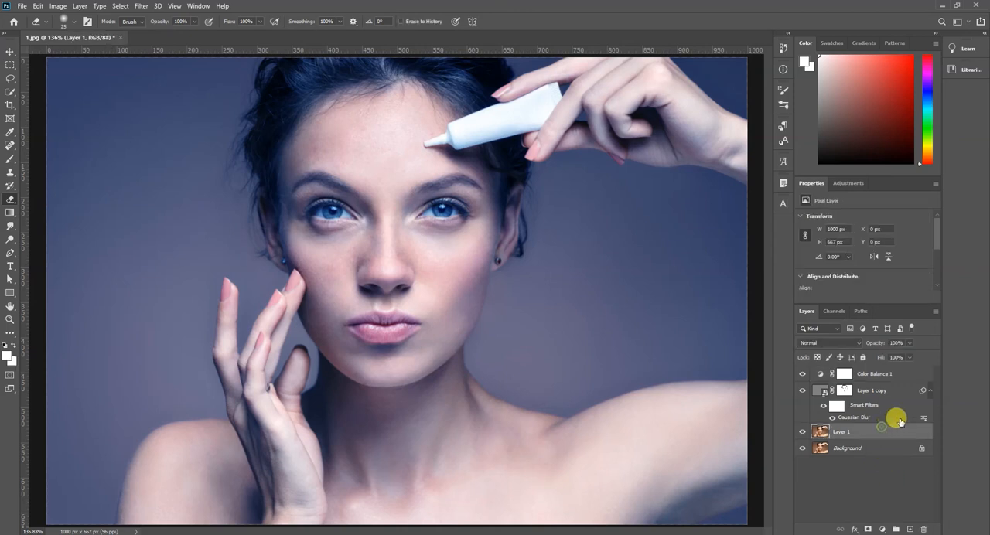
left_click(899, 376, "ctrl")
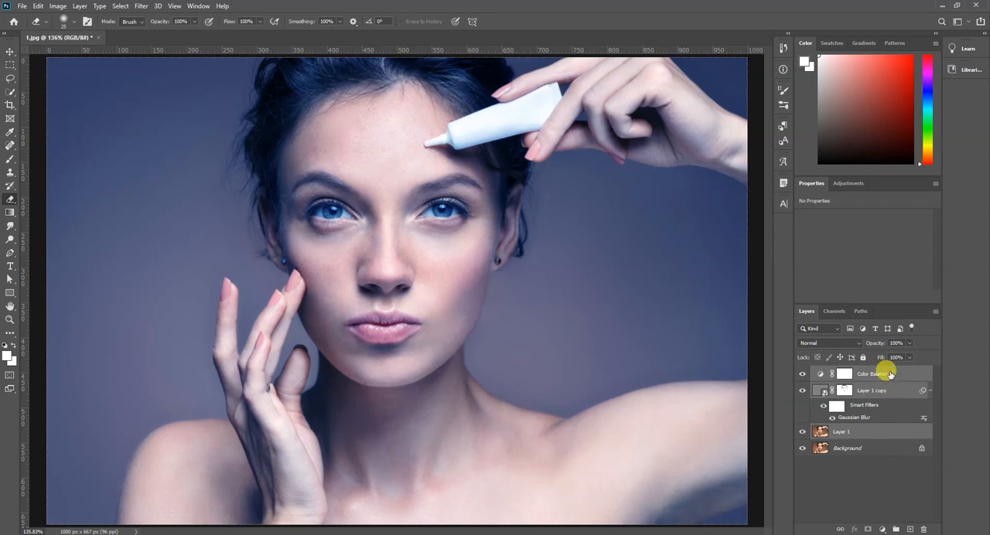
right_click(890, 375)
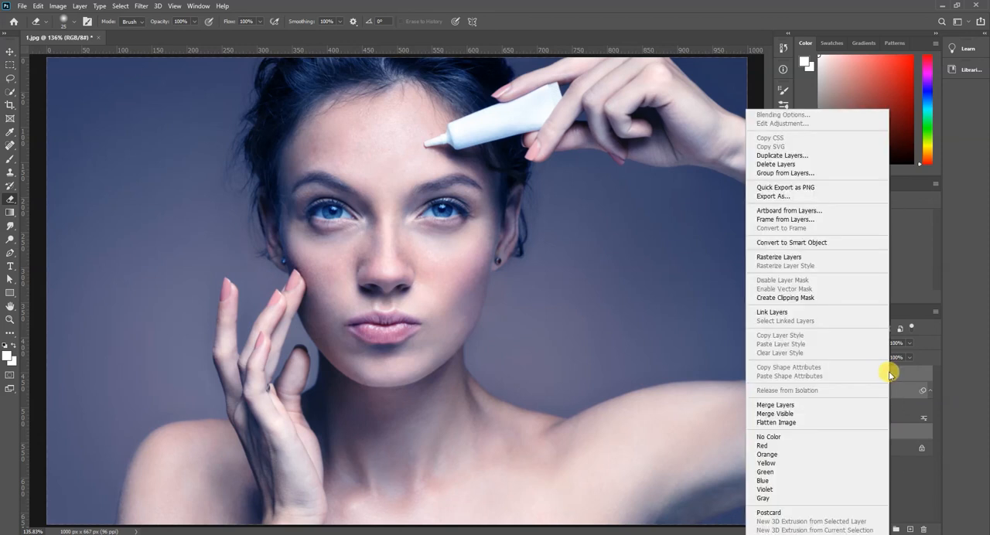
left_click(892, 375)
Step: Add a Curves adjustment layer on top and increase contrast by moving the black and white input points slightly inward
left_click(883, 530)
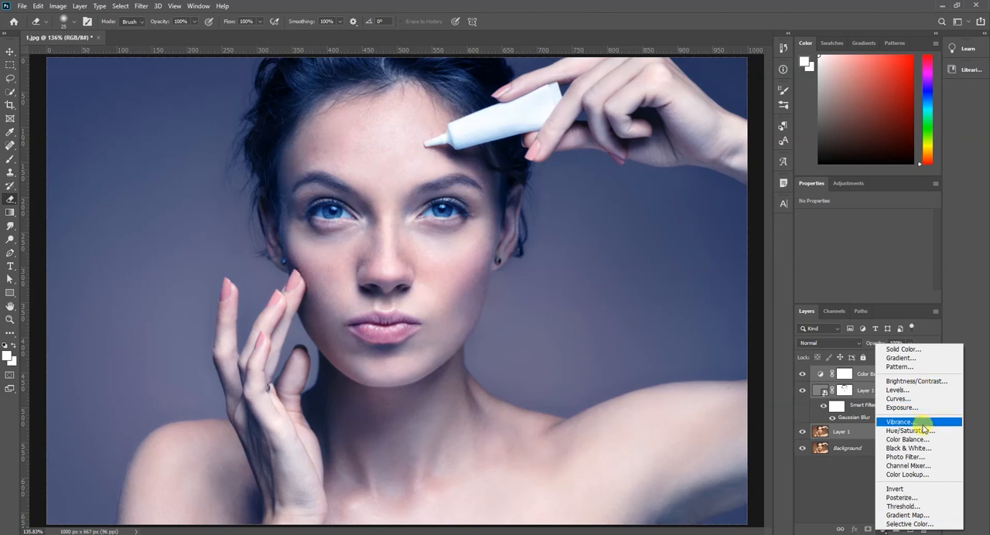
left_click(899, 399)
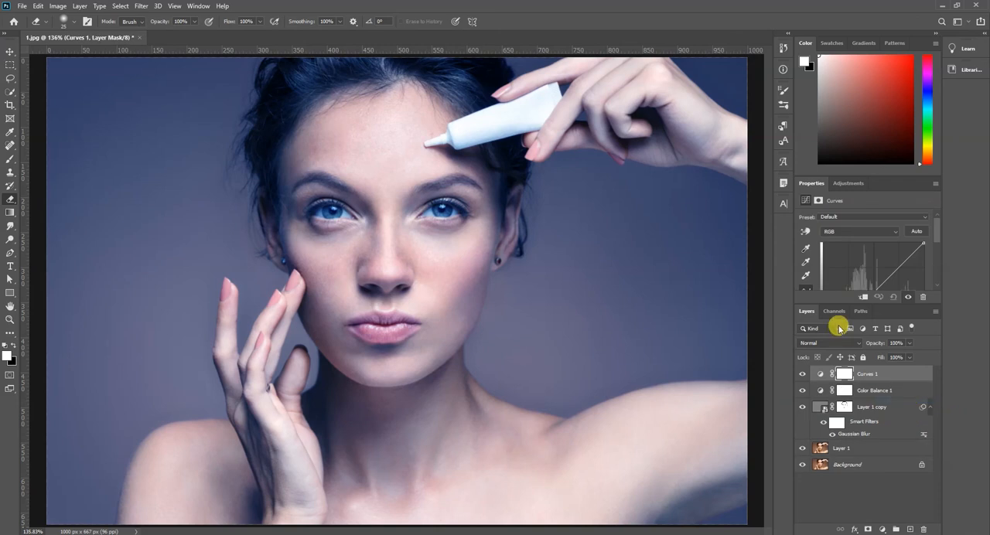
scroll(937, 240, "down", 1)
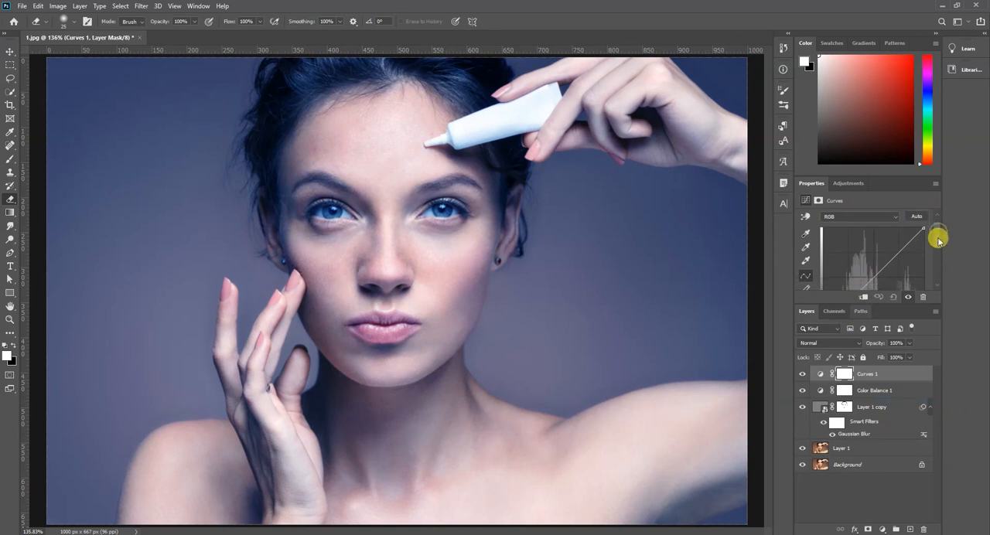
scroll(937, 239, "down", 2)
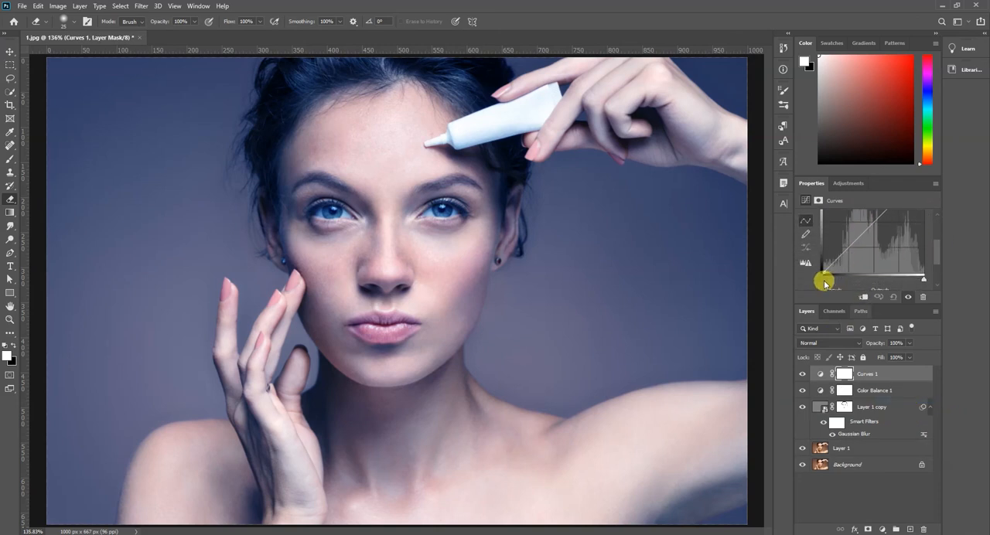
left_click_drag(825, 283, 836, 283)
left_click_drag(925, 281, 922, 281)
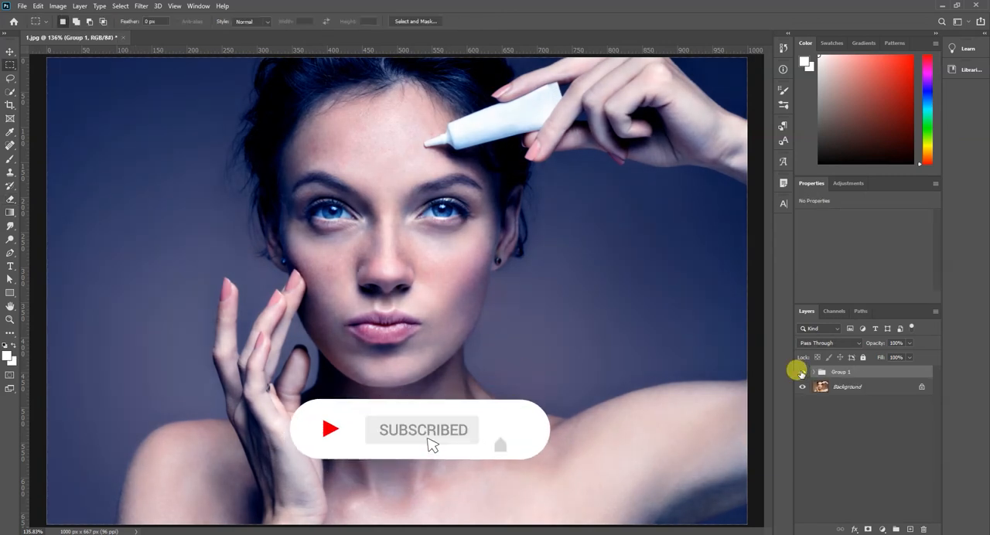
Step: Toggle the visibility of Group 1 to compare the edited portrait with the original
left_click(802, 372)
left_click(802, 372)
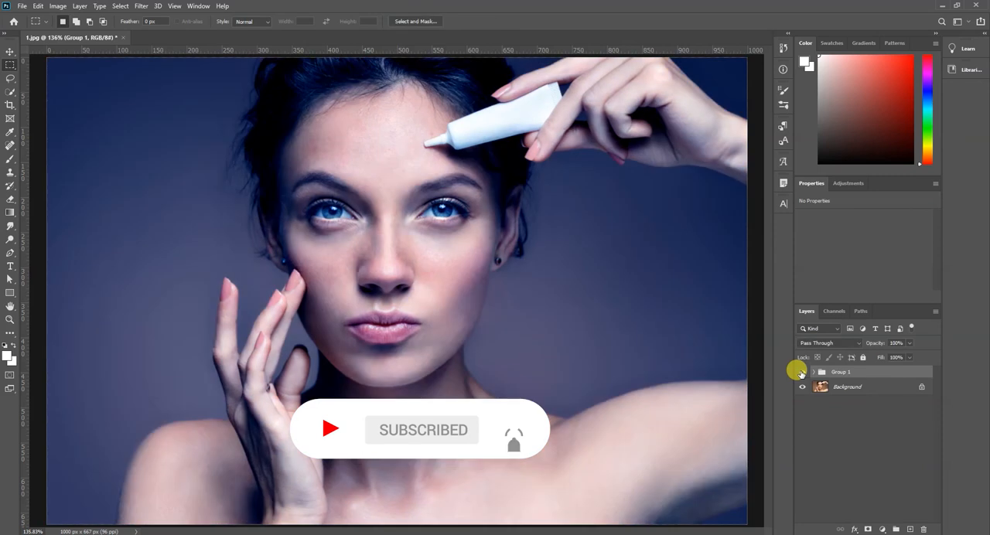